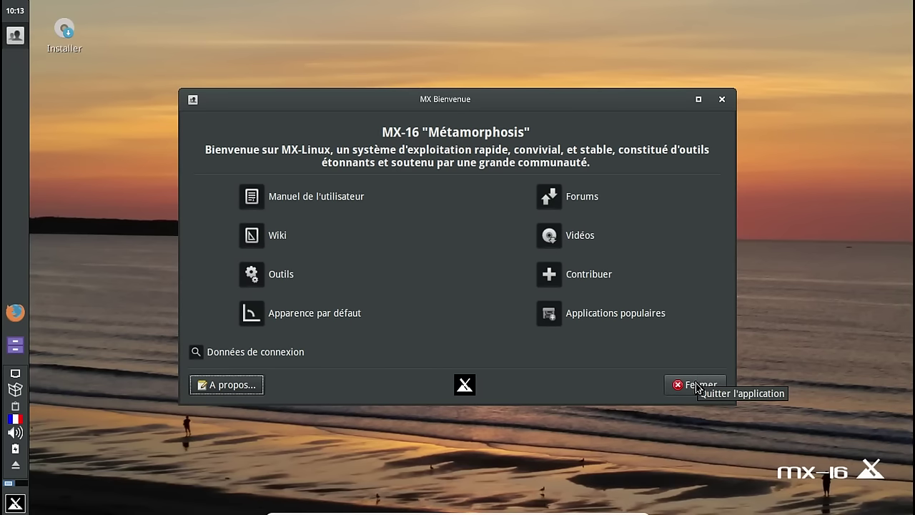
Step: Close the welcome window and start the MX Linux installation on sda, using the whole disk and approving its formatting
left_click(696, 385)
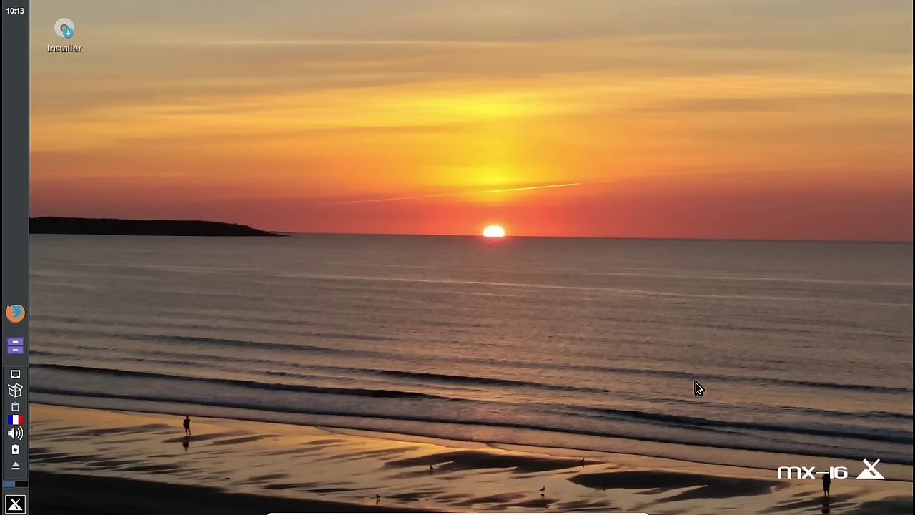
double_click(61, 37)
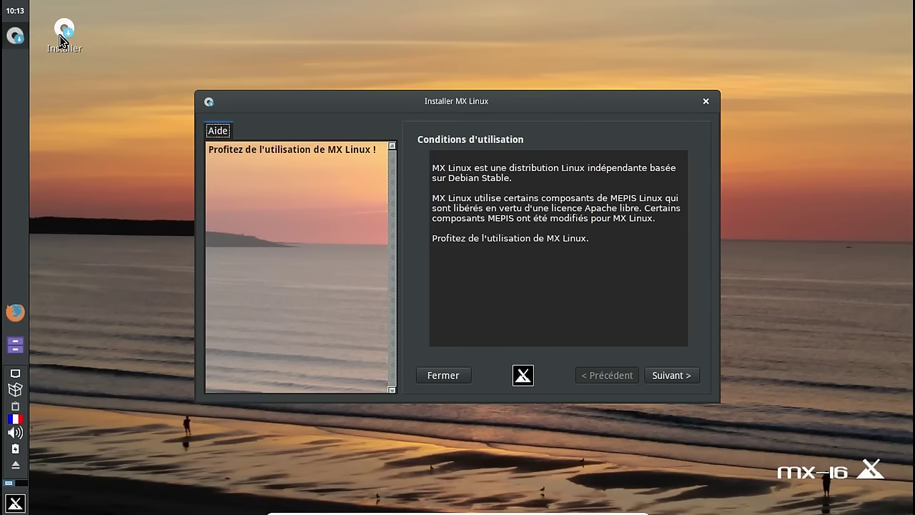
left_click(672, 377)
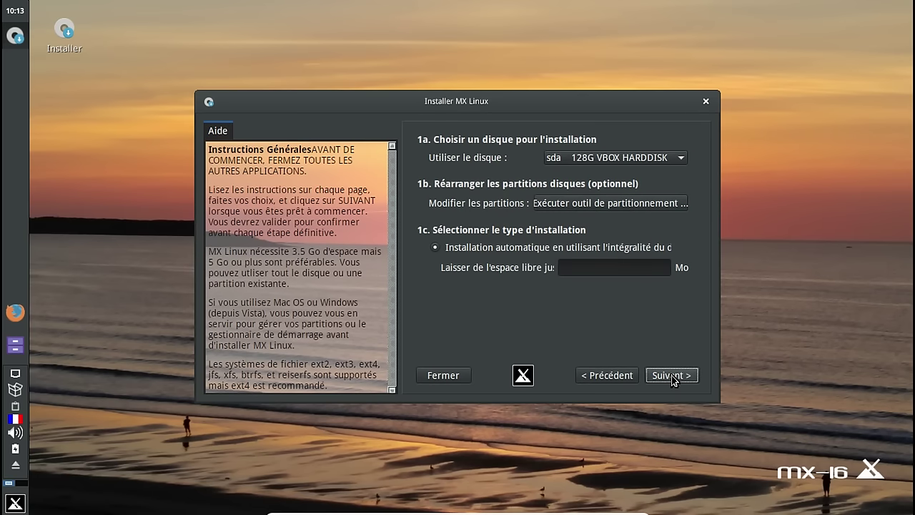
left_click(672, 377)
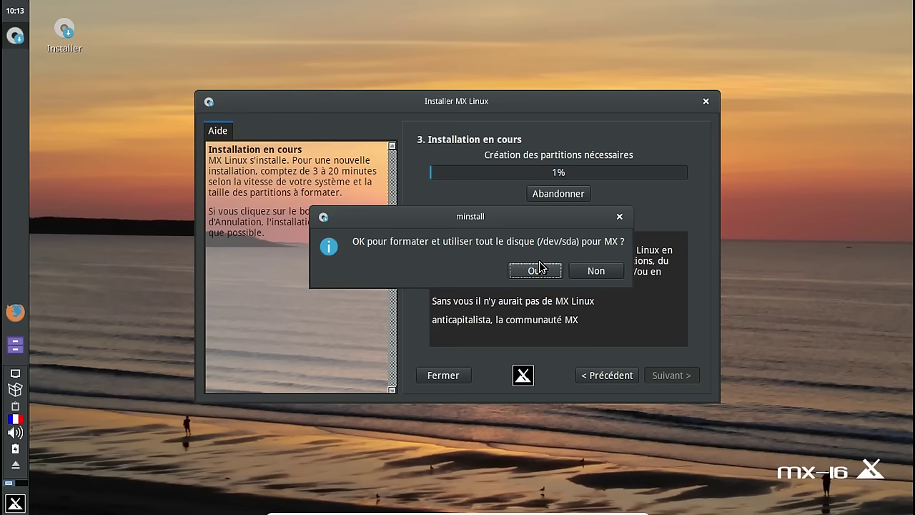
left_click(538, 270)
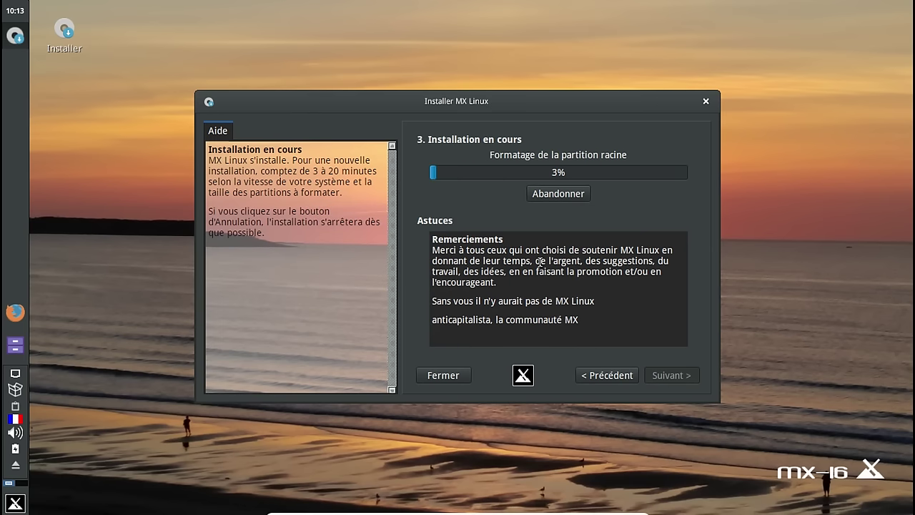
Step: Browse the categories of installed applications, from Tout and Bureautique through Système, while the installation runs
left_click(15, 503)
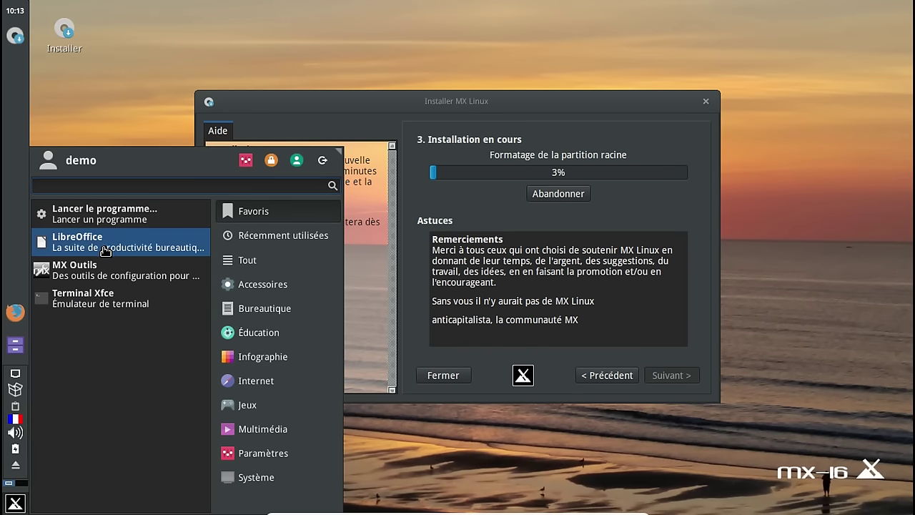
left_click(248, 261)
left_click(233, 315)
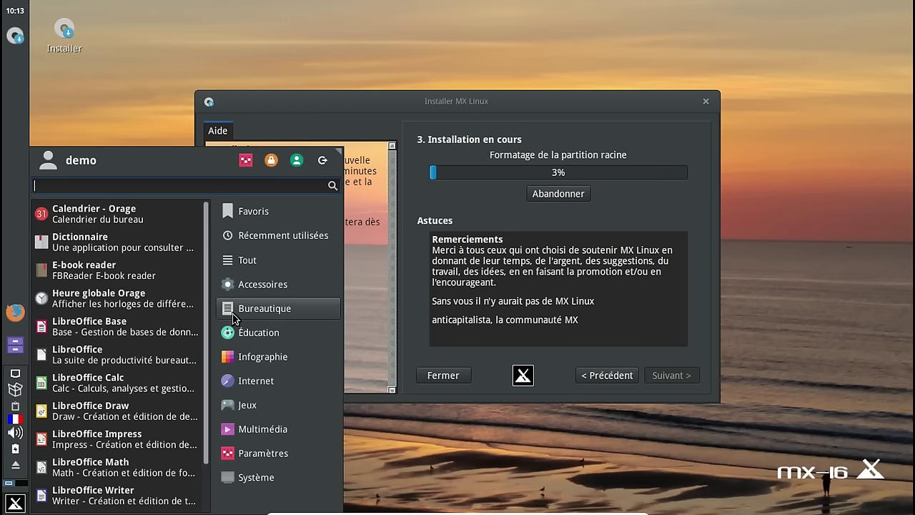
left_click(231, 332)
left_click(238, 357)
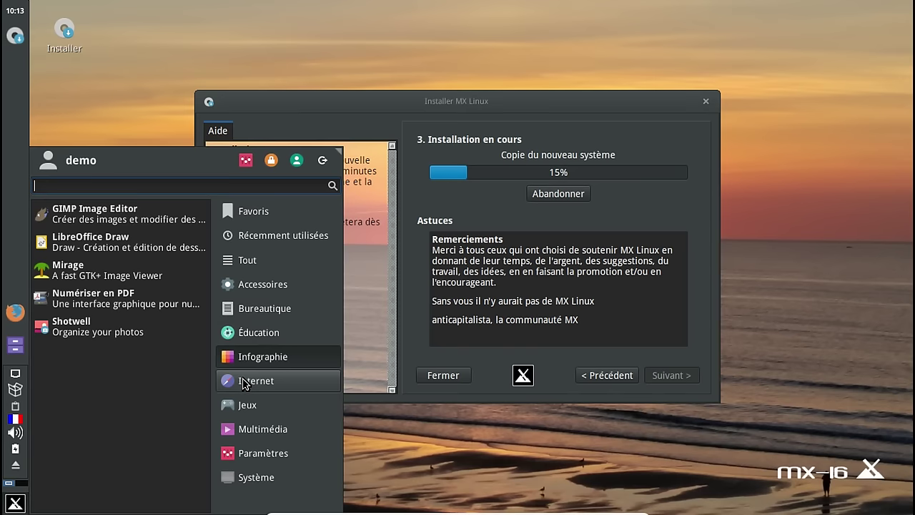
left_click(243, 381)
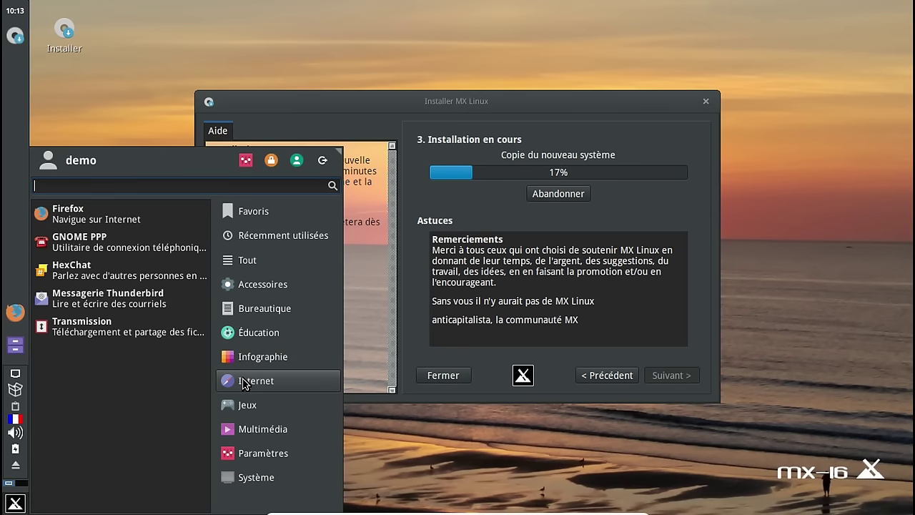
left_click(243, 406)
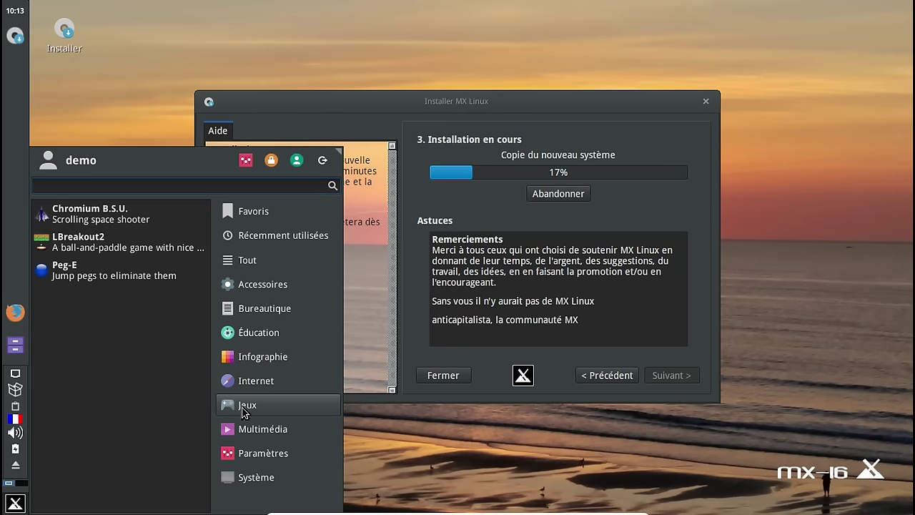
left_click(245, 430)
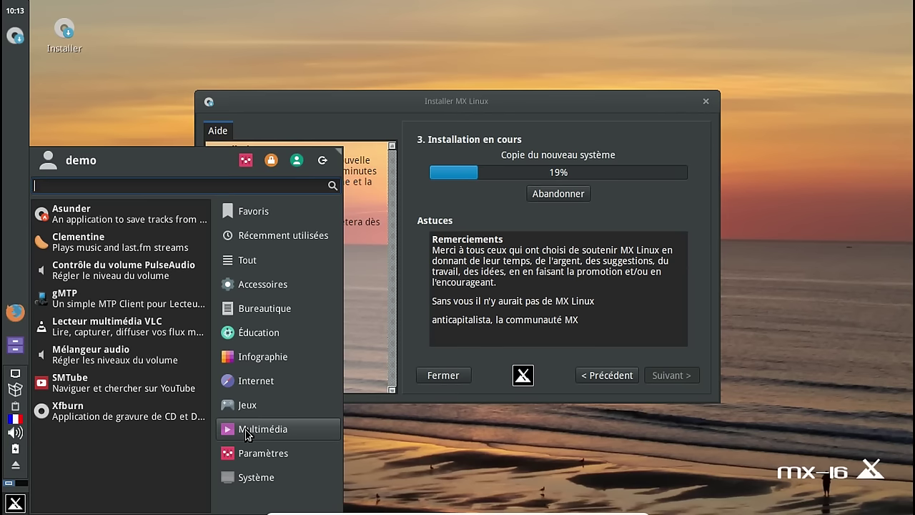
left_click(247, 453)
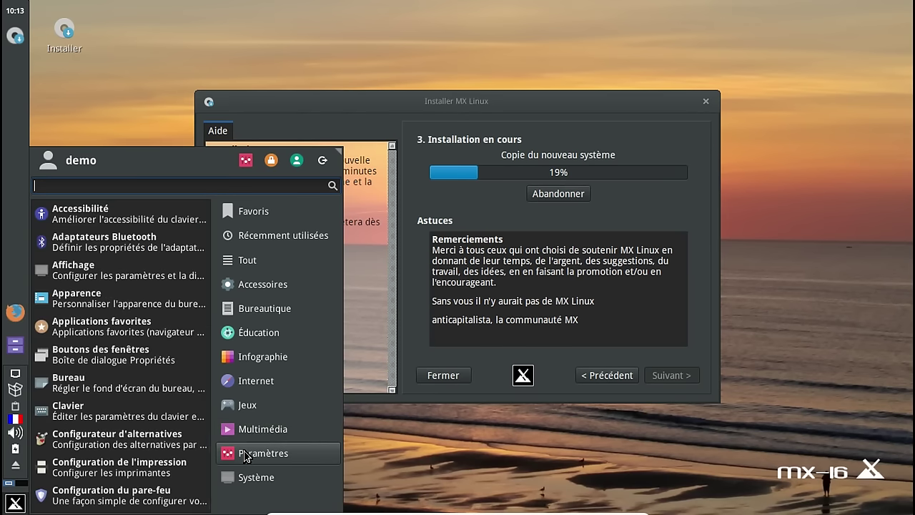
left_click(246, 479)
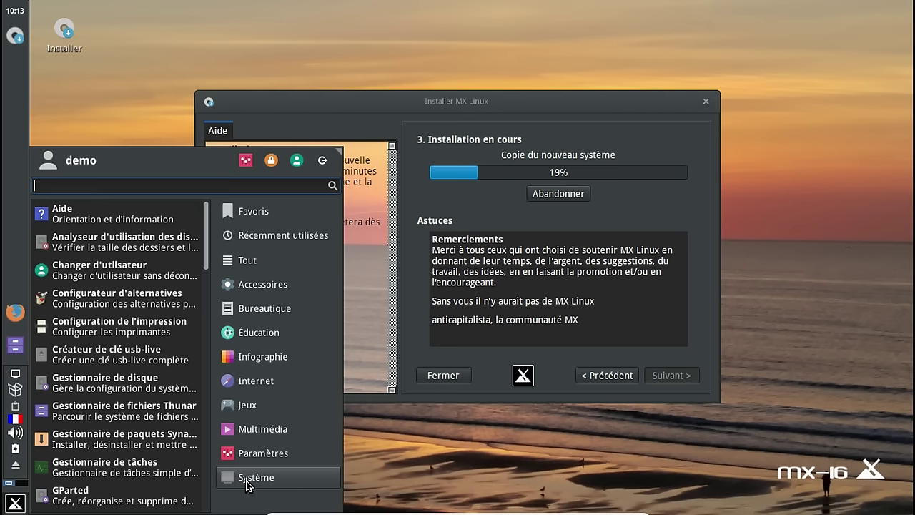
left_click(83, 129)
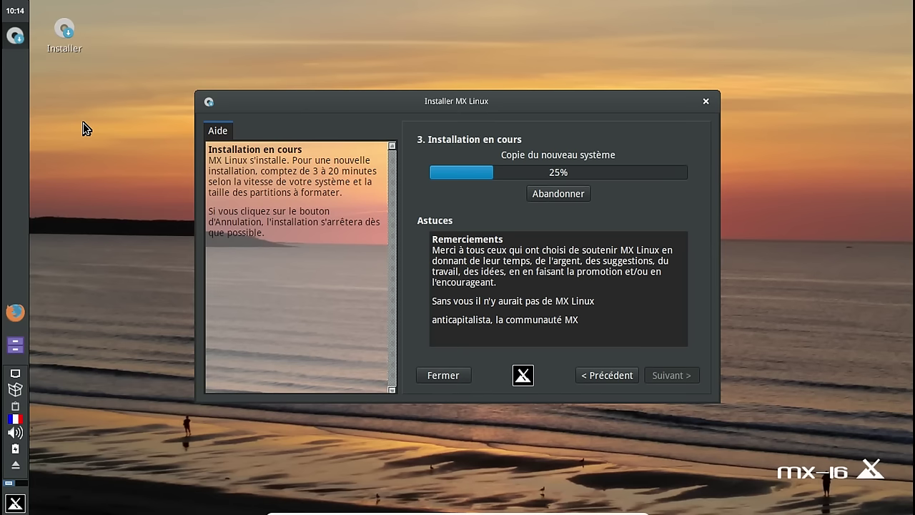
left_click(17, 501)
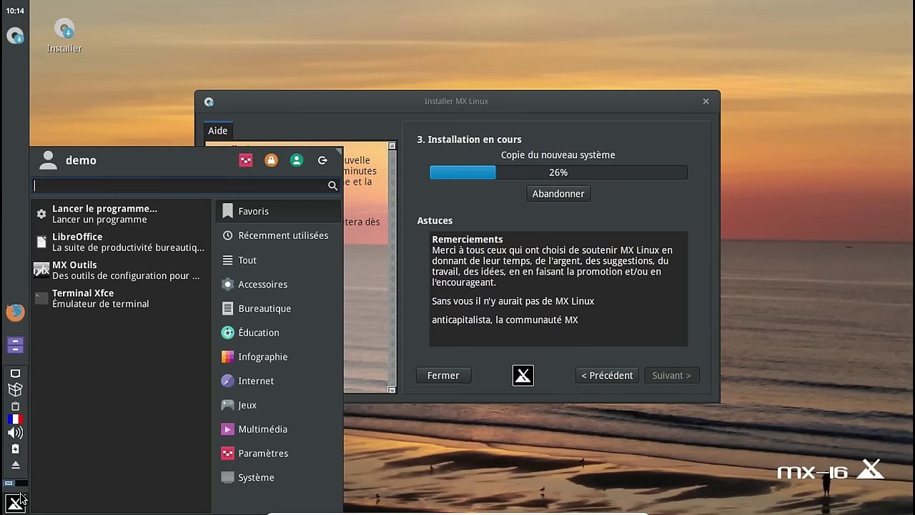
type("m")
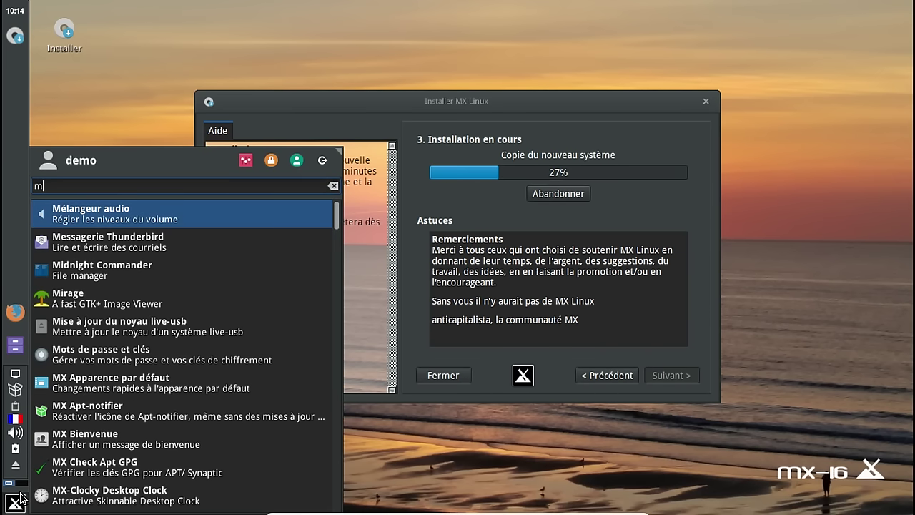
type("on")
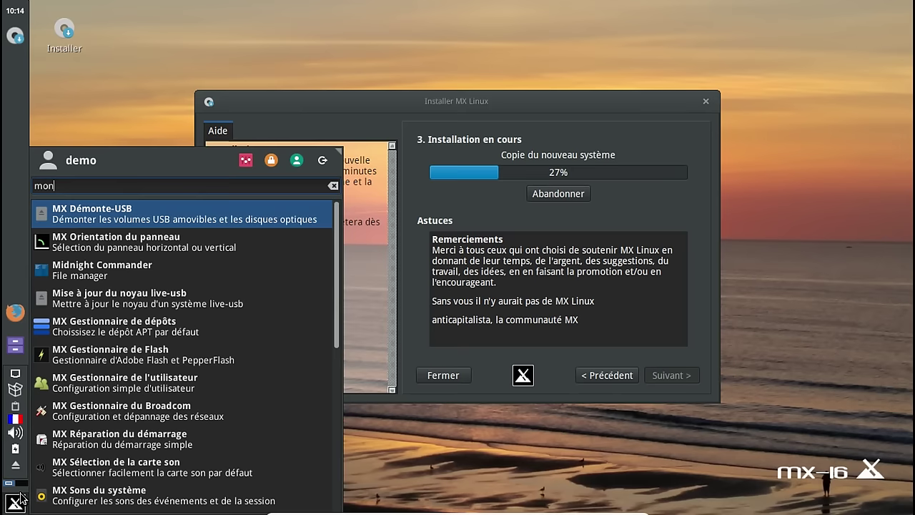
type("it")
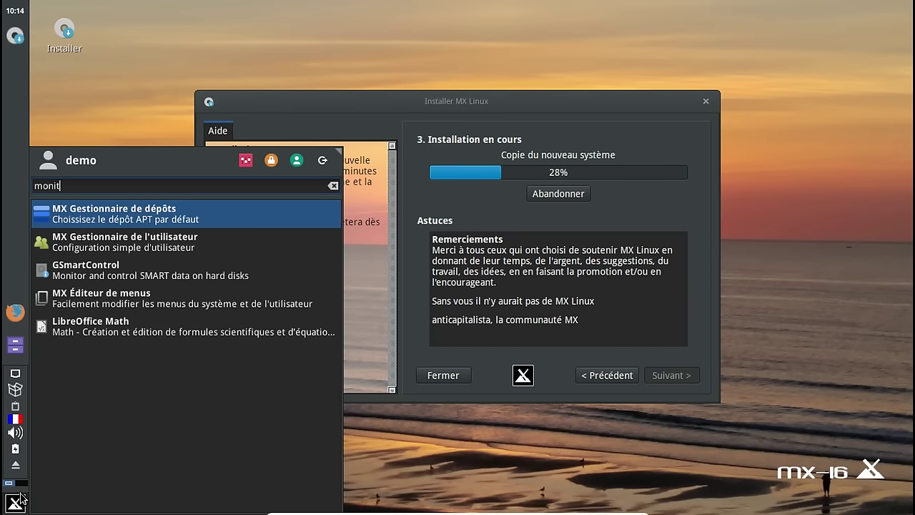
key("BackSpace")
key("BackSpace")
key("BackSpace")
key("BackSpace")
key("BackSpace")
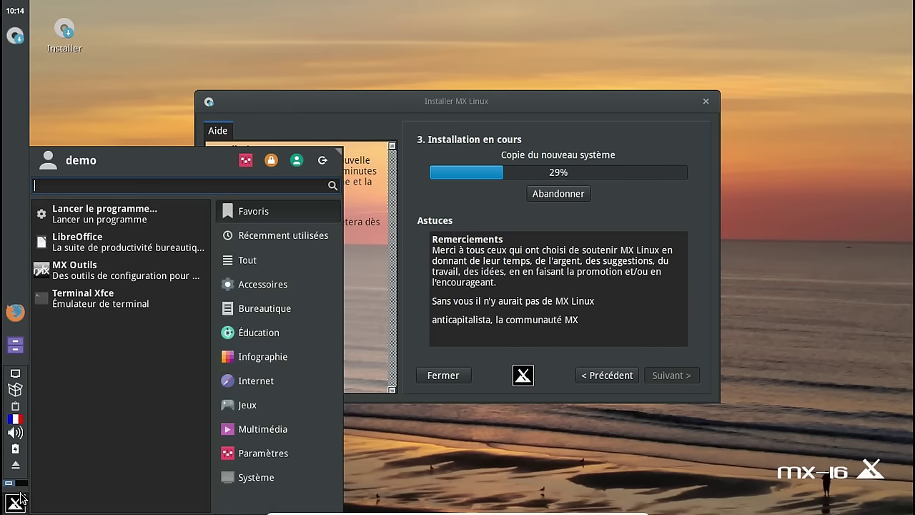
Step: Search the applications for "tac", launch Gestionnaire de tâches and move its window fully into view
type("ta")
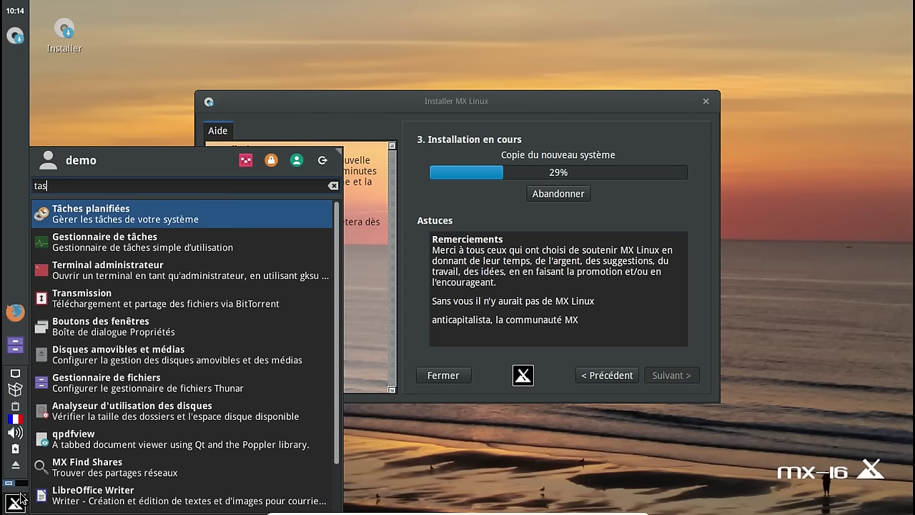
type("c")
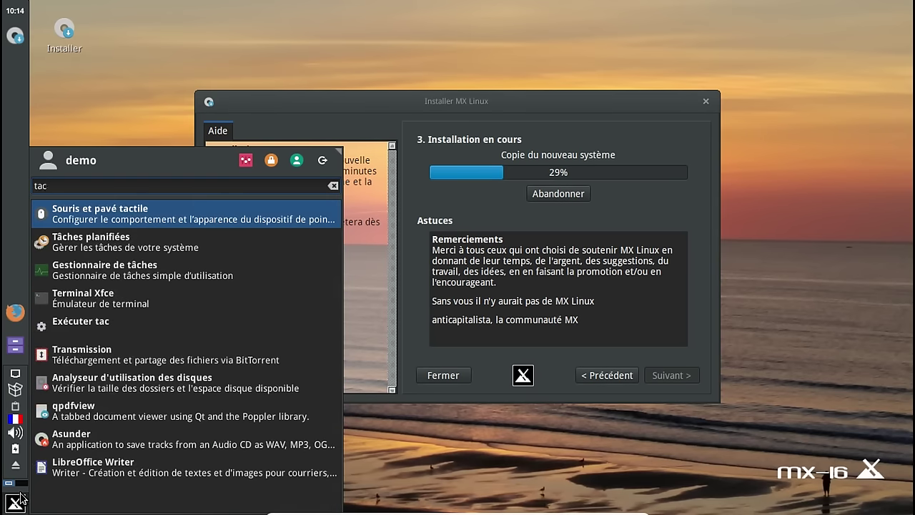
key("Down")
key("Down")
key("Return")
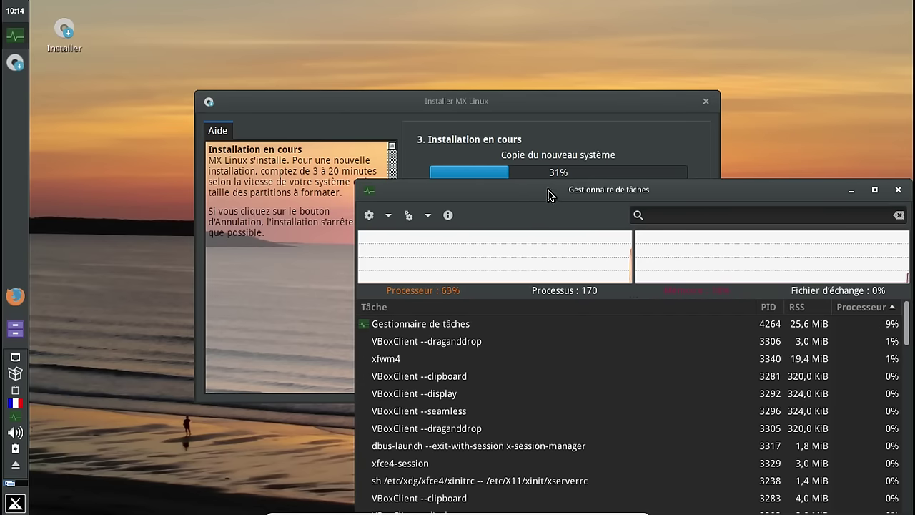
left_click_drag(545, 190, 431, 147)
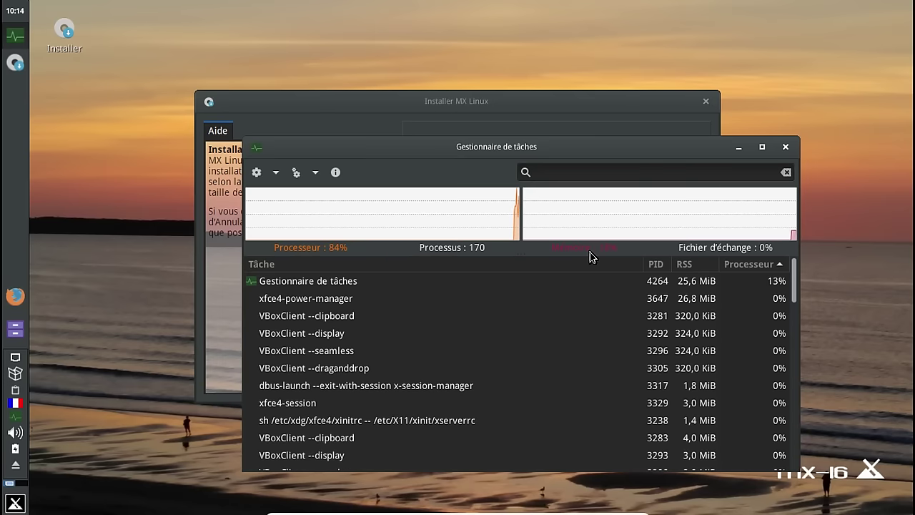
Step: Look at the task manager's program launch options and its About information
left_click(274, 175)
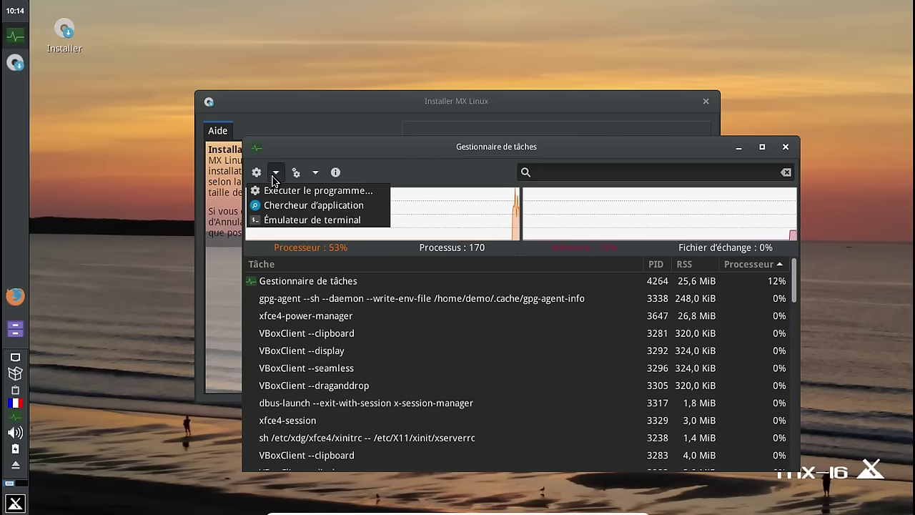
left_click(294, 173)
left_click(336, 172)
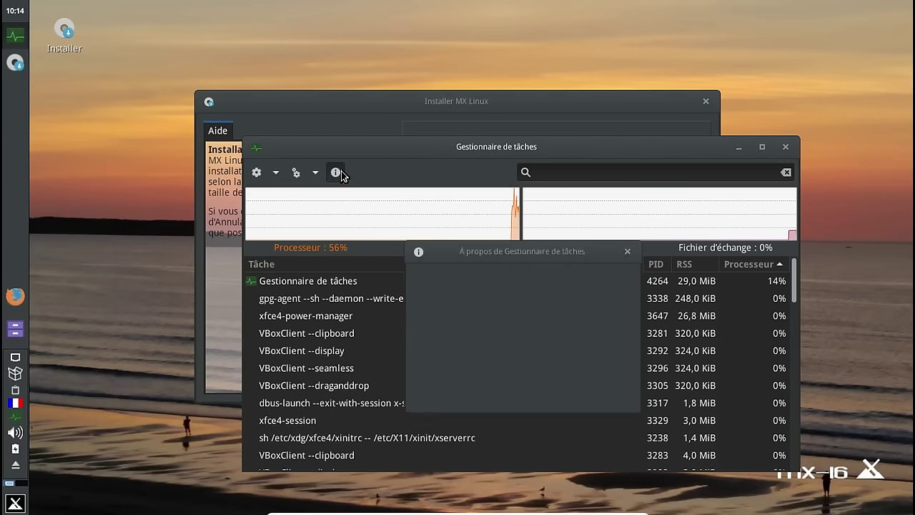
left_click(599, 388)
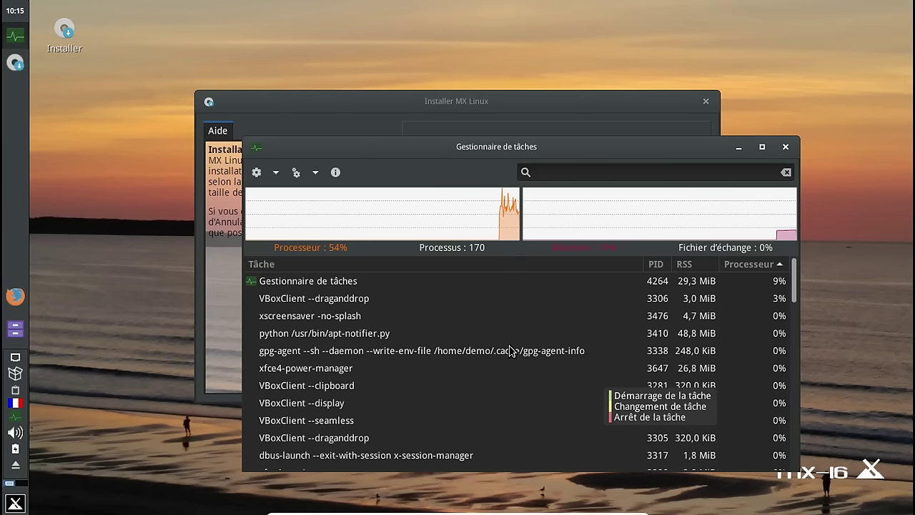
Step: Enable "Afficher les valeurs avec plus de précision" in the task manager settings
left_click(295, 173)
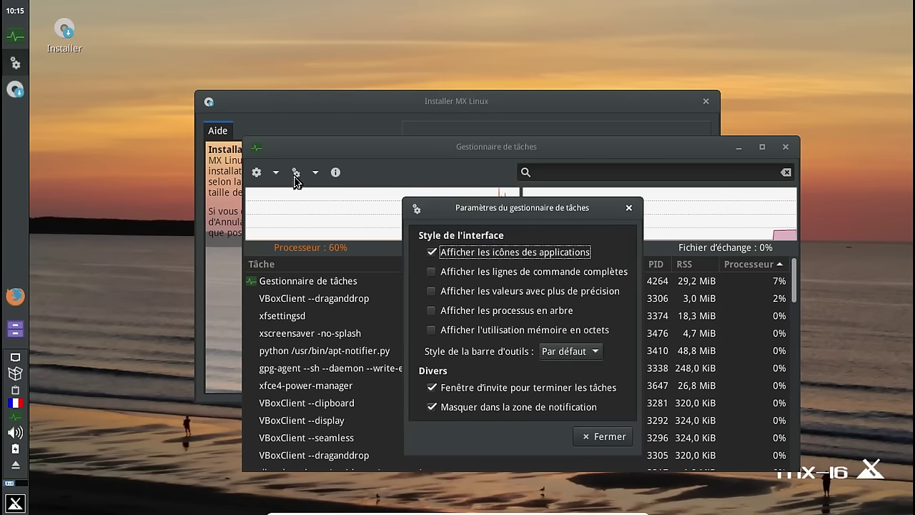
left_click(433, 292)
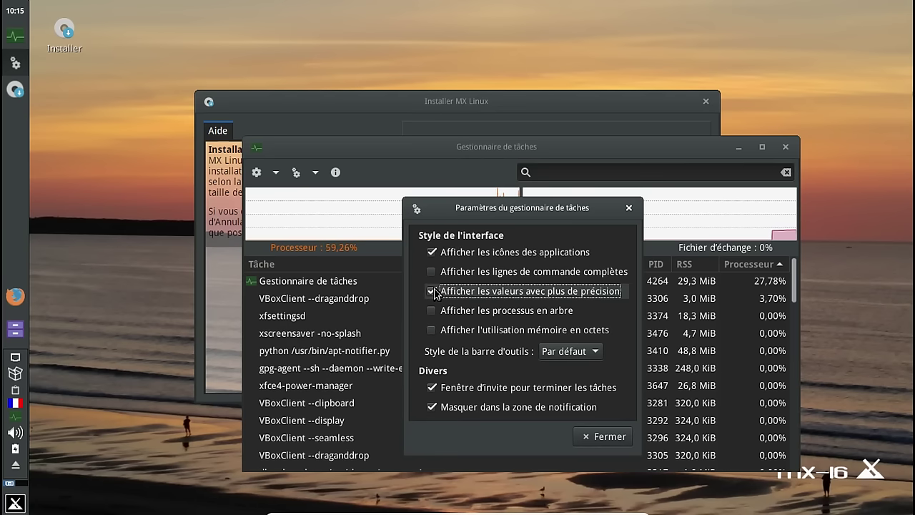
left_click(584, 438)
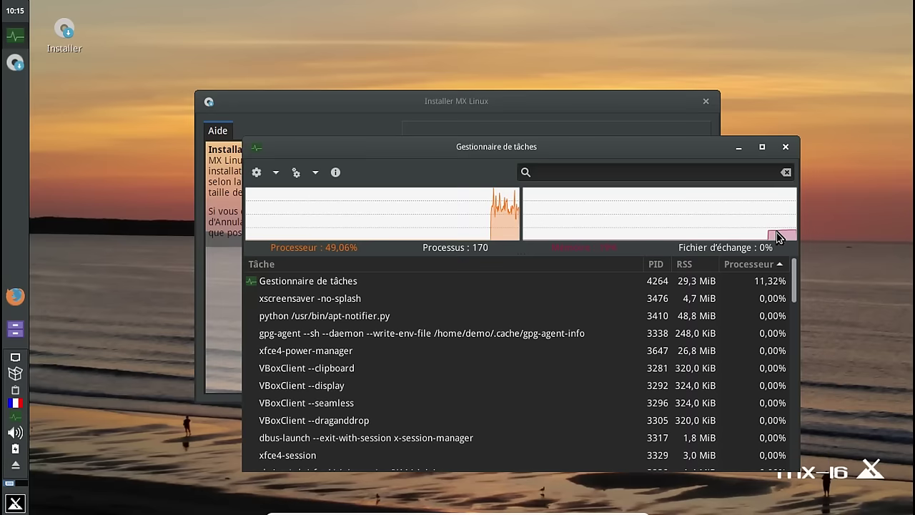
Step: Enable "Afficher l'utilisation mémoire en octets" in the task manager settings and close the task manager
mouse_move(779, 238)
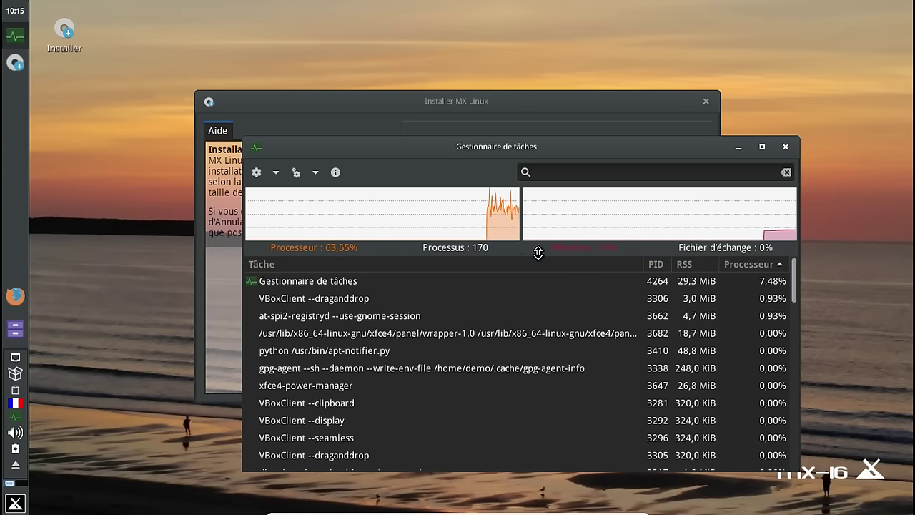
left_click(296, 174)
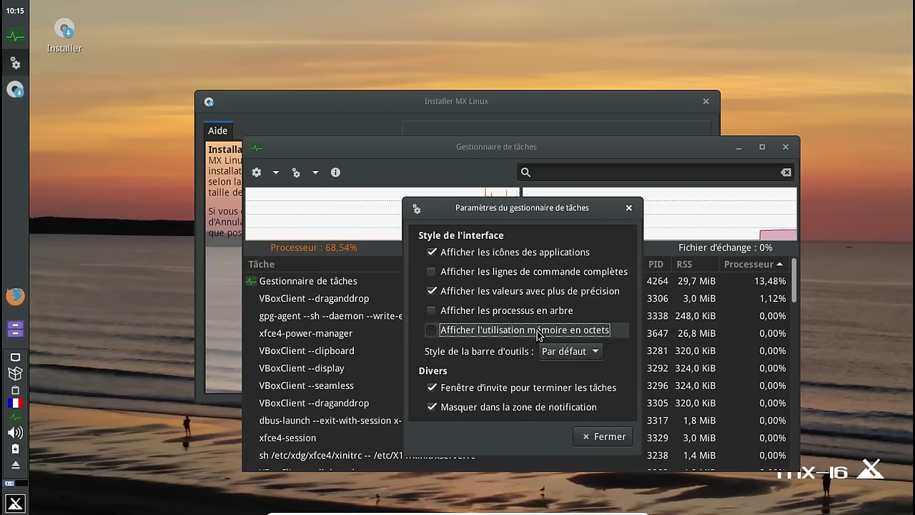
left_click(472, 330)
left_click(605, 436)
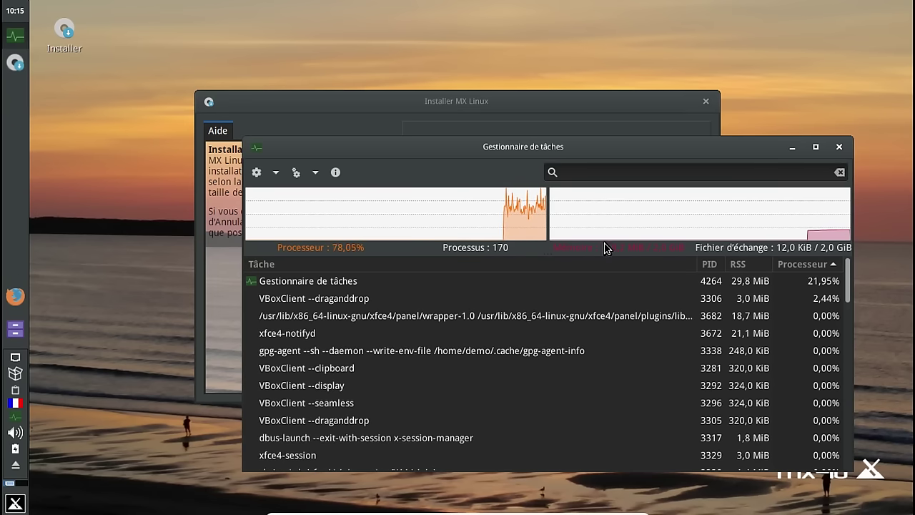
left_click(840, 147)
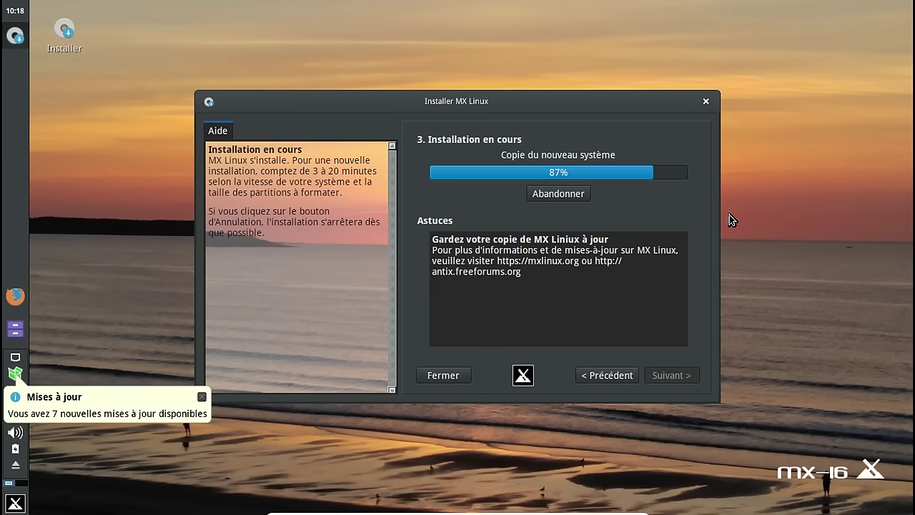
Step: Dismiss the updates notification and open MX Apt Notifier to view the available package upgrades
left_click(201, 396)
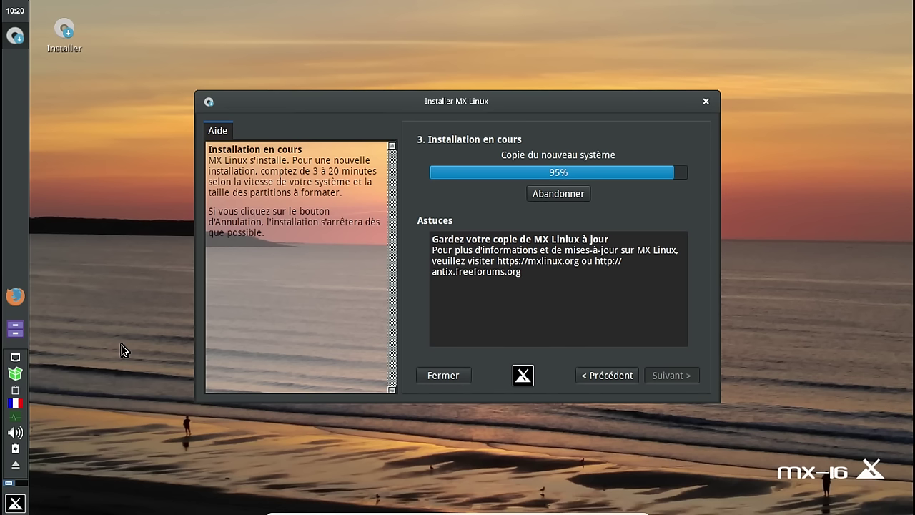
left_click(15, 374)
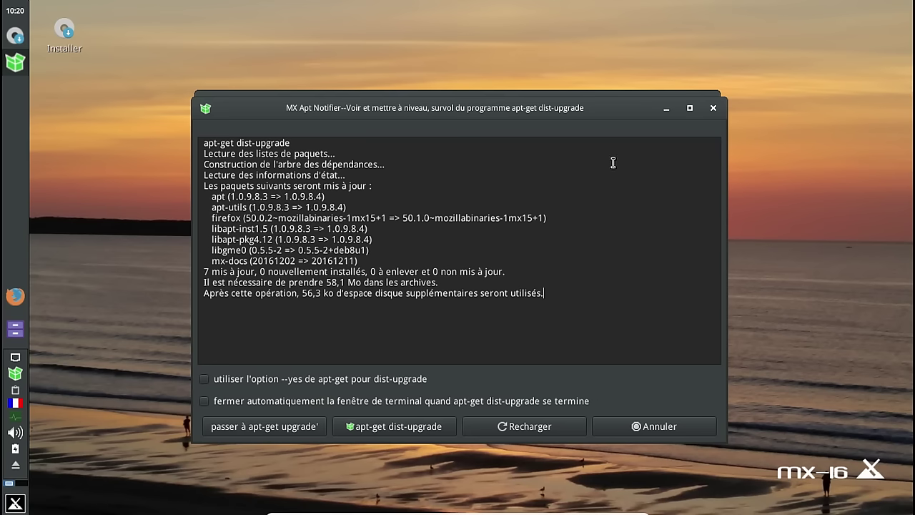
Step: Close MX Apt Notifier and install the GRUB boot loader on the MBR of sda in the MX Linux installer
left_click(713, 108)
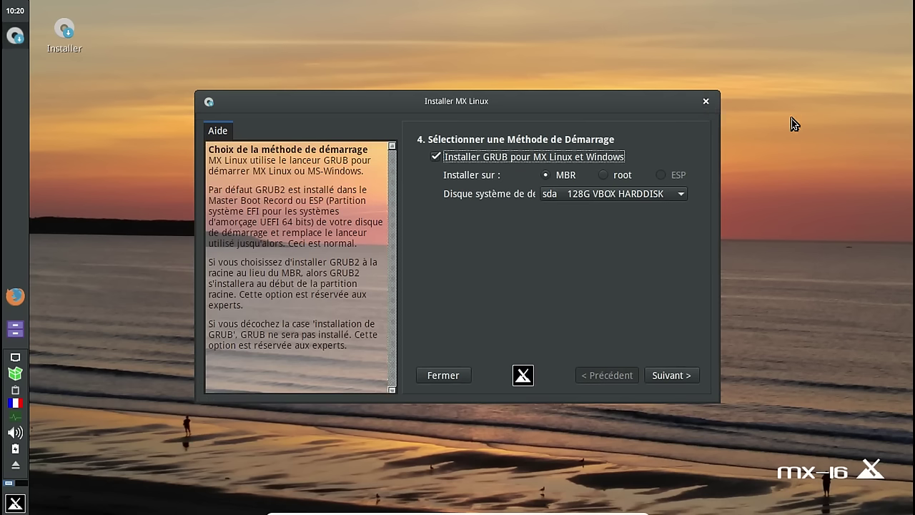
left_click(672, 378)
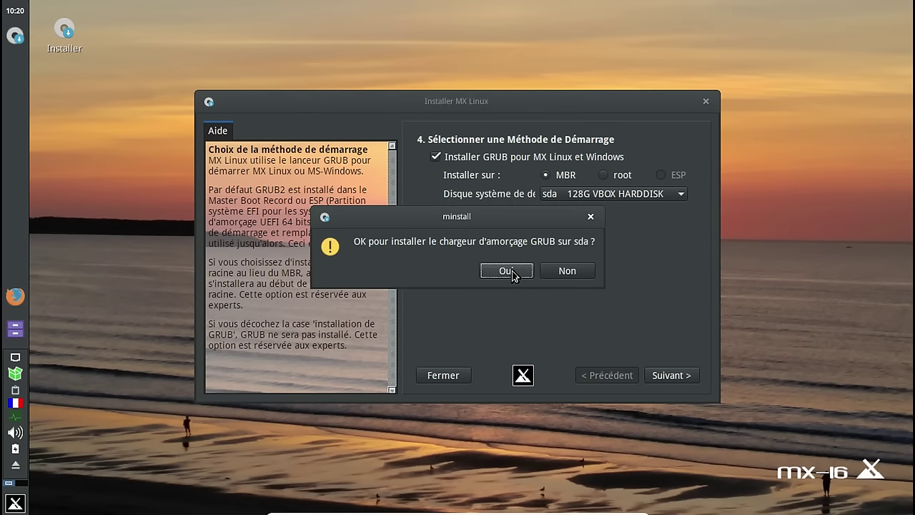
left_click(512, 272)
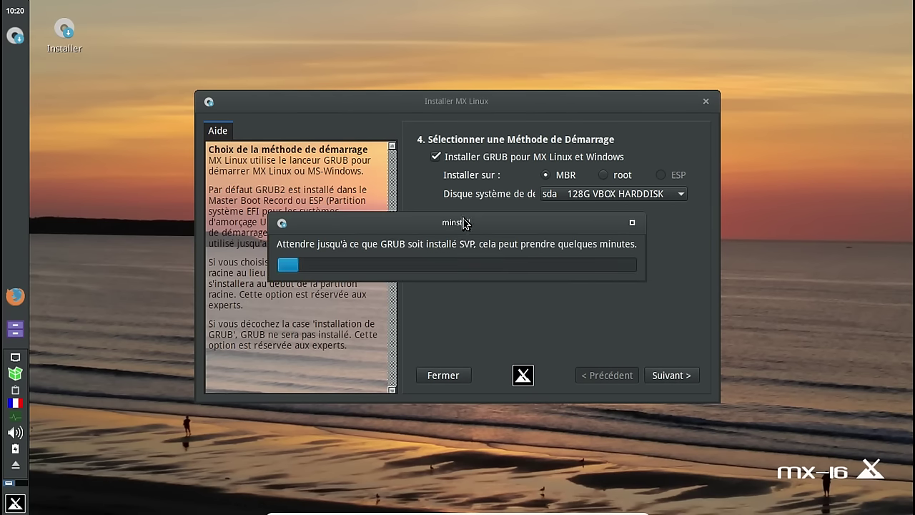
left_click_drag(470, 221, 636, 227)
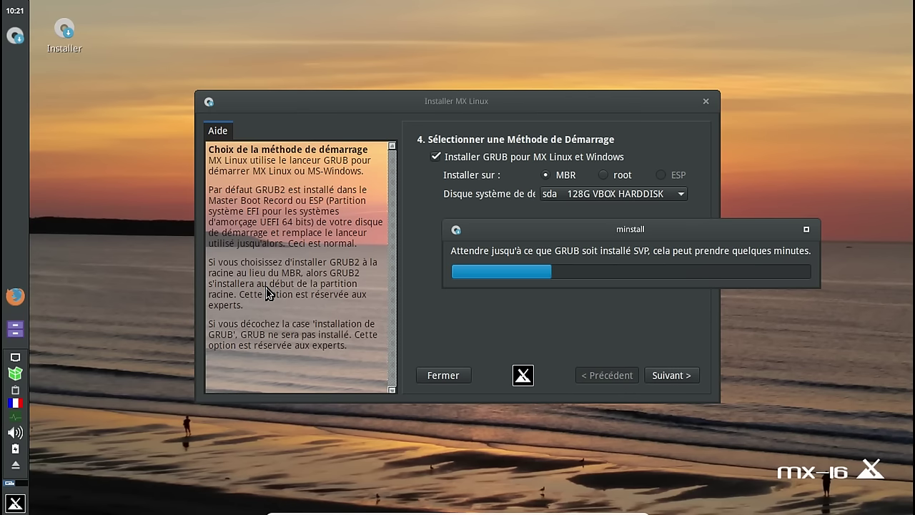
left_click_drag(590, 233, 459, 236)
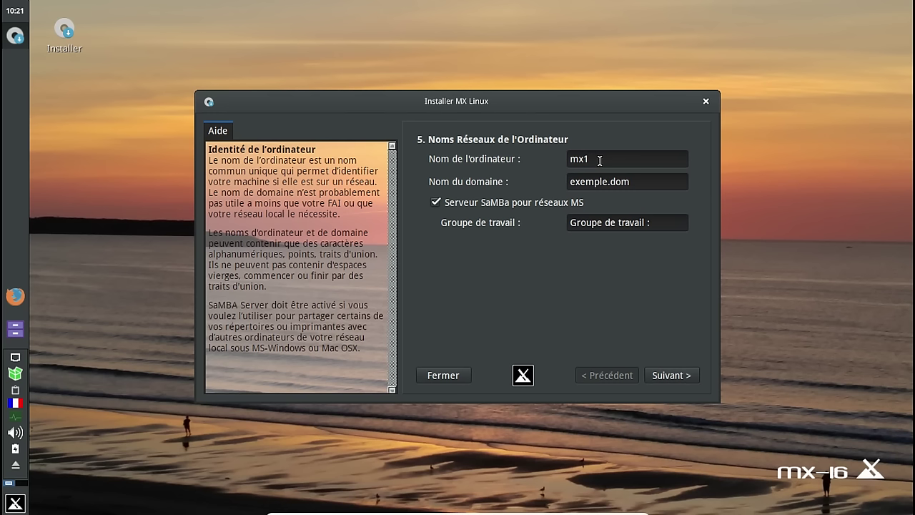
Step: Prefix the computer name mx1 with the user's nickname and a hyphen, and accept the network names page
type("6-fredo")
key("BackSpace")
key("BackSpace")
key("BackSpace")
key("BackSpace")
key("BackSpace")
key("BackSpace")
key("Home")
type("fredo-")
left_click(683, 377)
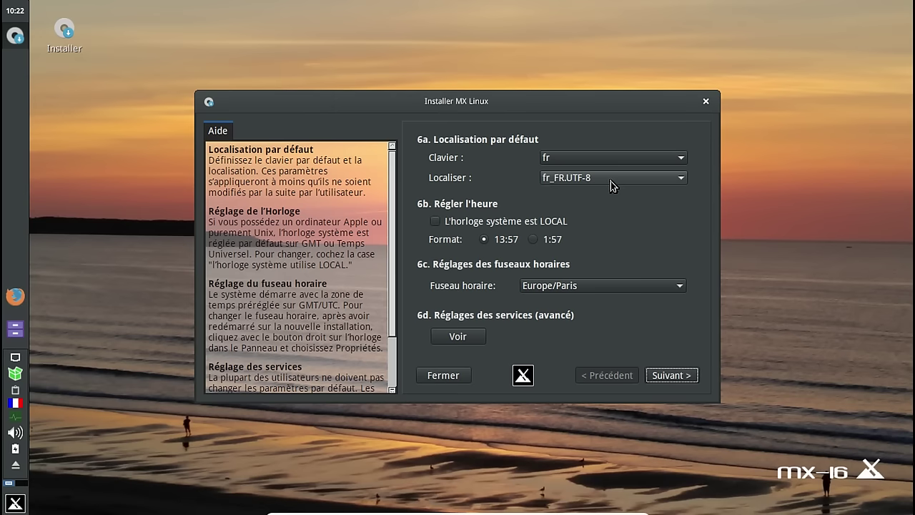
Step: Review the common services to enable and accept the fr keyboard, fr_FR.UTF-8 locale, 24-hour clock format and Europe/Paris time zone
left_click(476, 337)
mouse_move(683, 190)
left_mouse_down()
mouse_move(681, 291)
mouse_move(689, 174)
left_mouse_up()
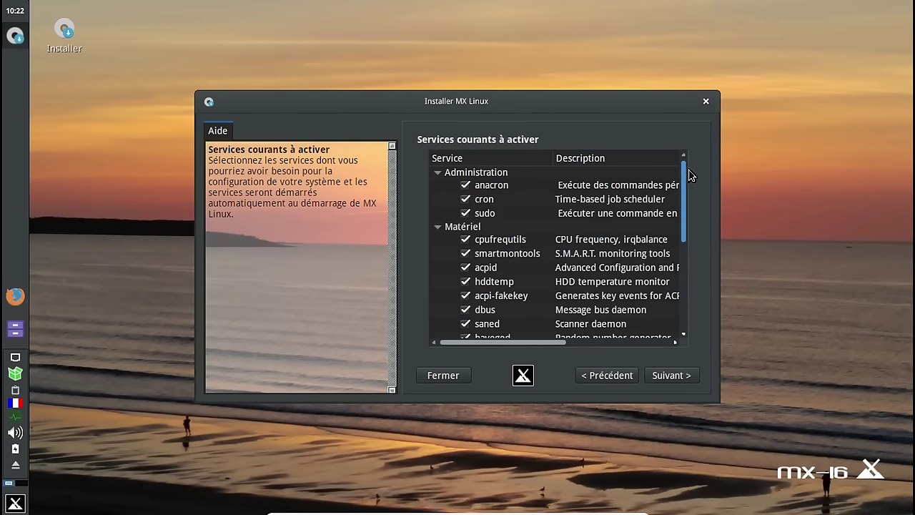
left_click(609, 375)
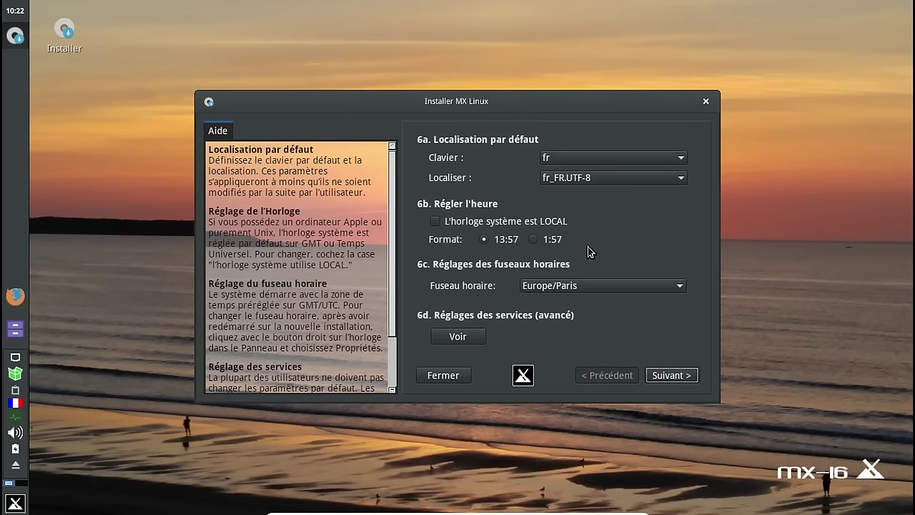
key("Return")
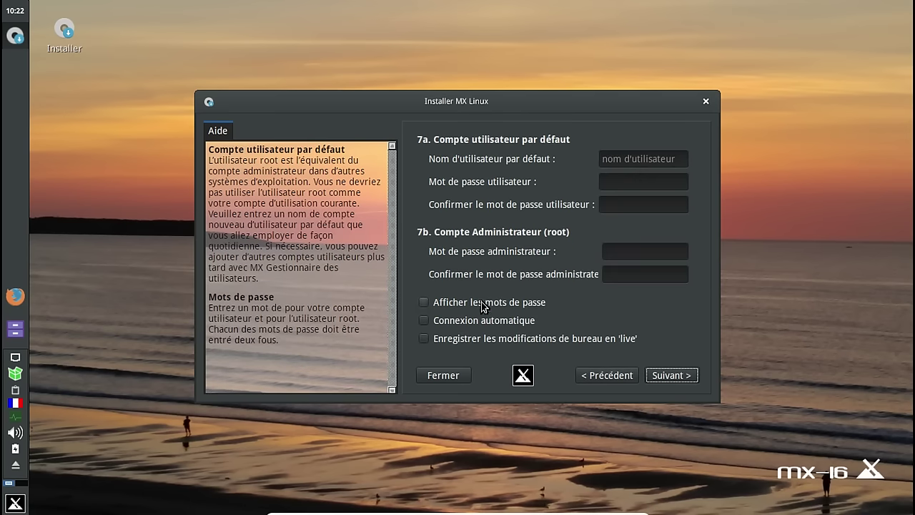
Step: Enter the default user name, then fill in and confirm both the user password and the administrator (root) password, and submit the accounts page
left_click(622, 161)
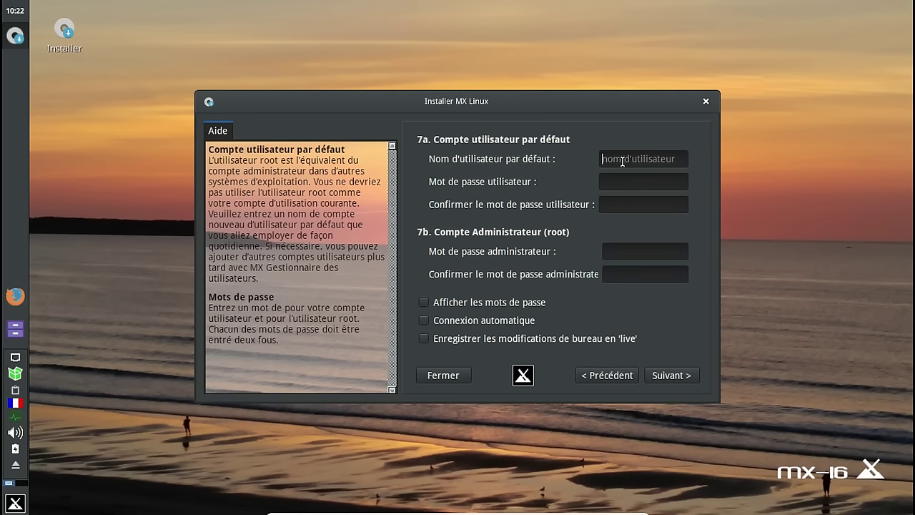
type("fred")
key("Tab")
type("********")
key("Tab")
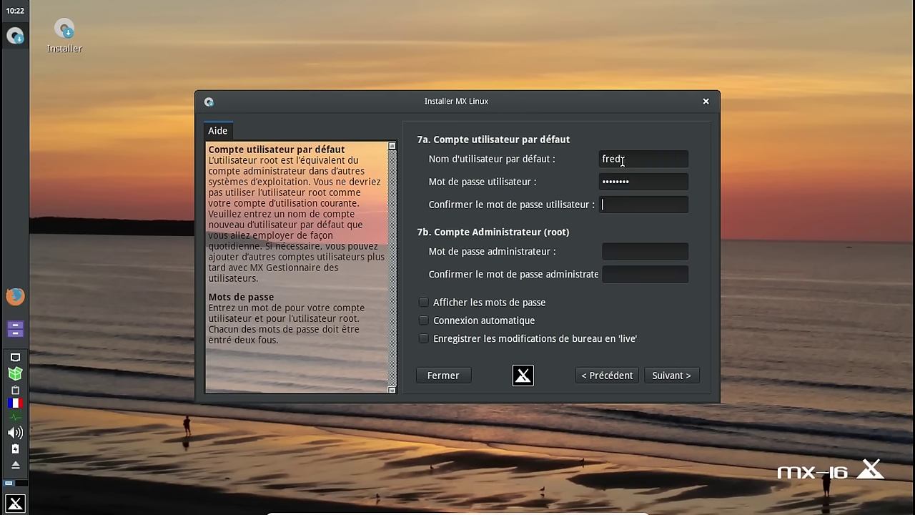
type("********")
key("Tab")
type("********")
key("Tab")
type("********")
left_click(676, 376)
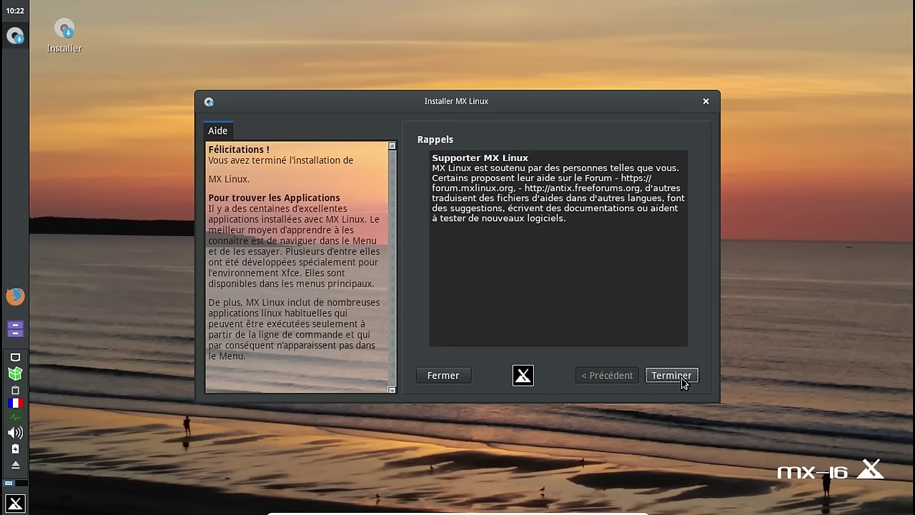
Step: Finish the installation, restart the machine and boot the MX-16 Metamorphosis entry from GRUB
left_click(682, 381)
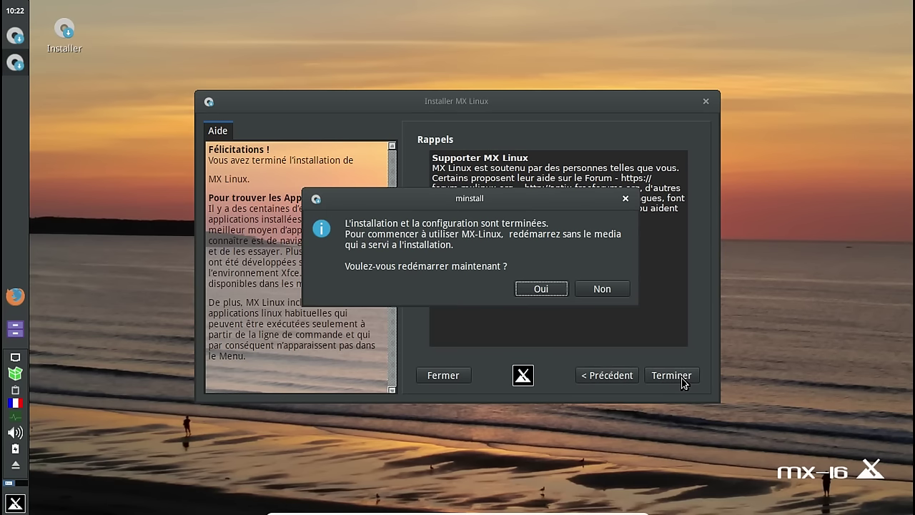
left_click(546, 291)
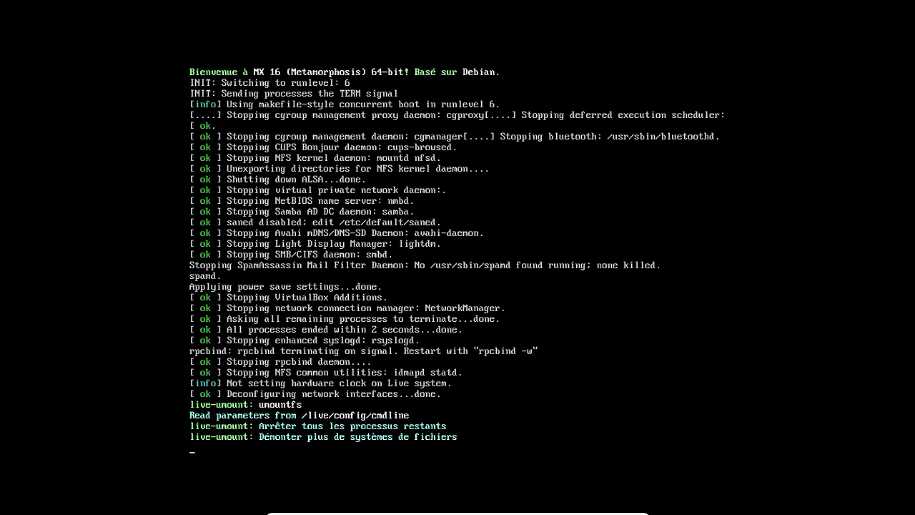
key("Return")
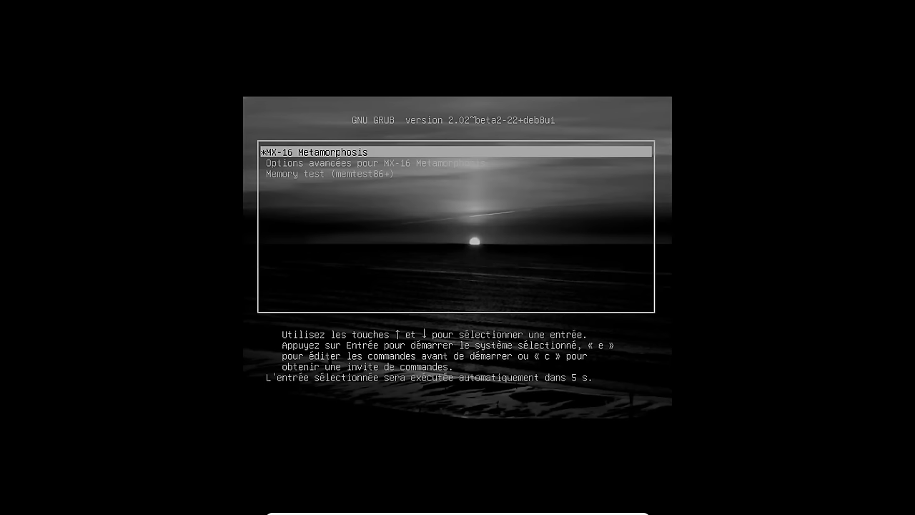
key("Return")
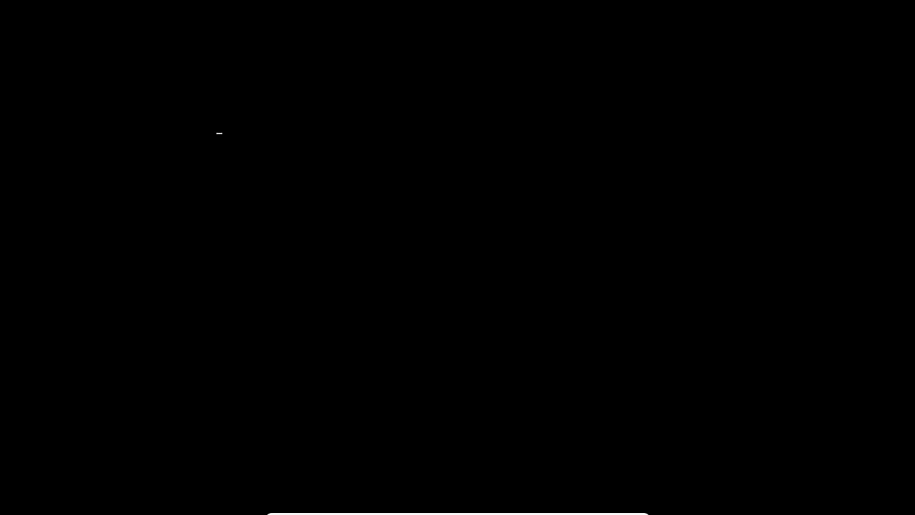
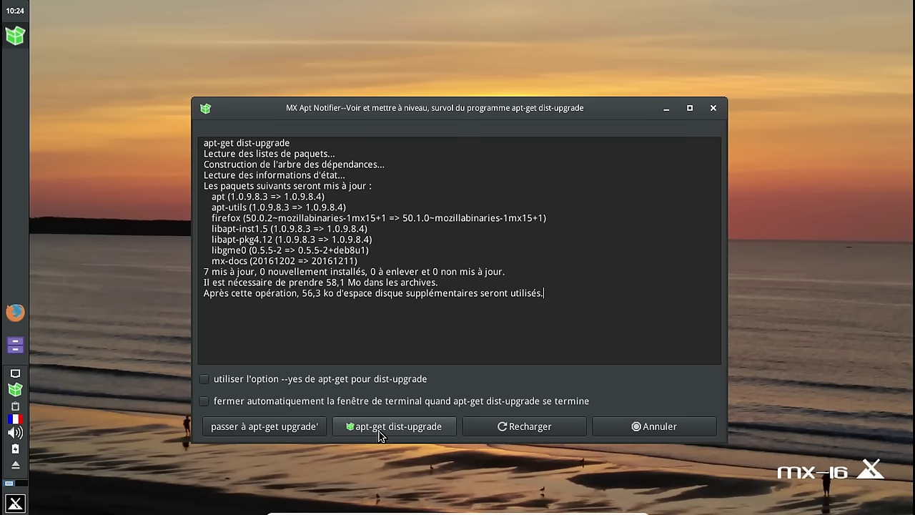
Step: Run apt-get dist-upgrade from MX Apt Notifier, enter the superuser password and agree to continue with the package upgrades
left_click(379, 431)
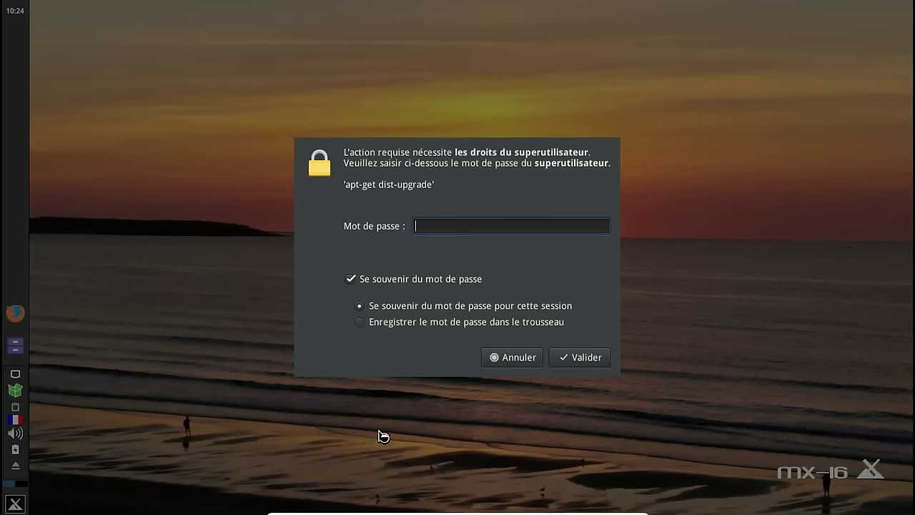
type("•••••••••")
key("Return")
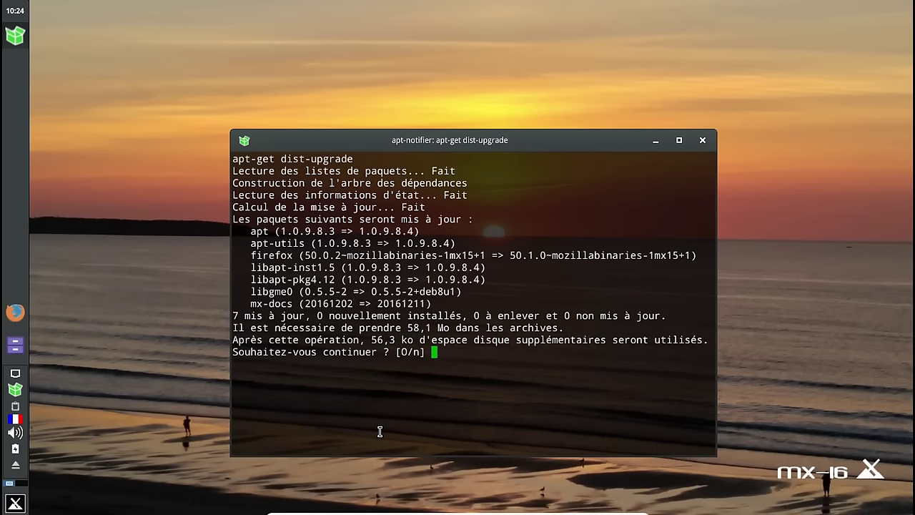
key("Return")
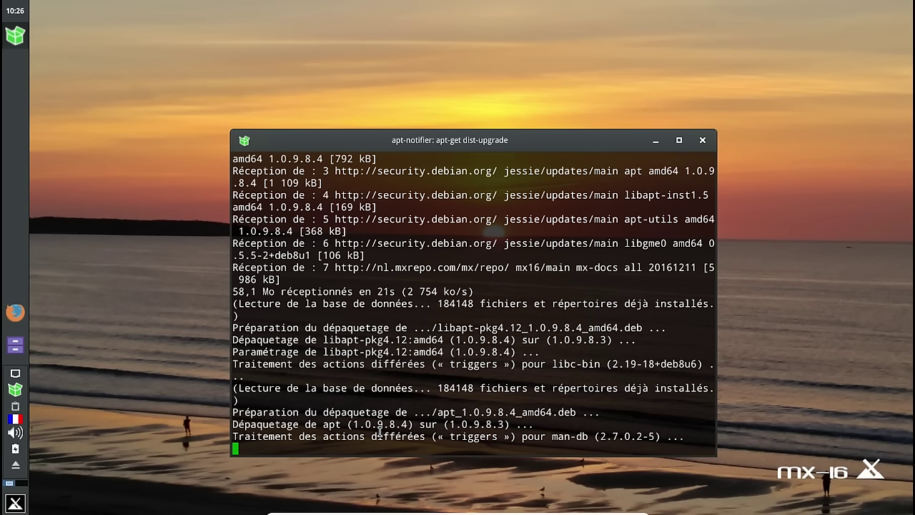
Step: Search the applications for "tac", open Gestionnaire de tâches and enable "Afficher l'utilisation mémoire en octets" in its settings
left_click(16, 503)
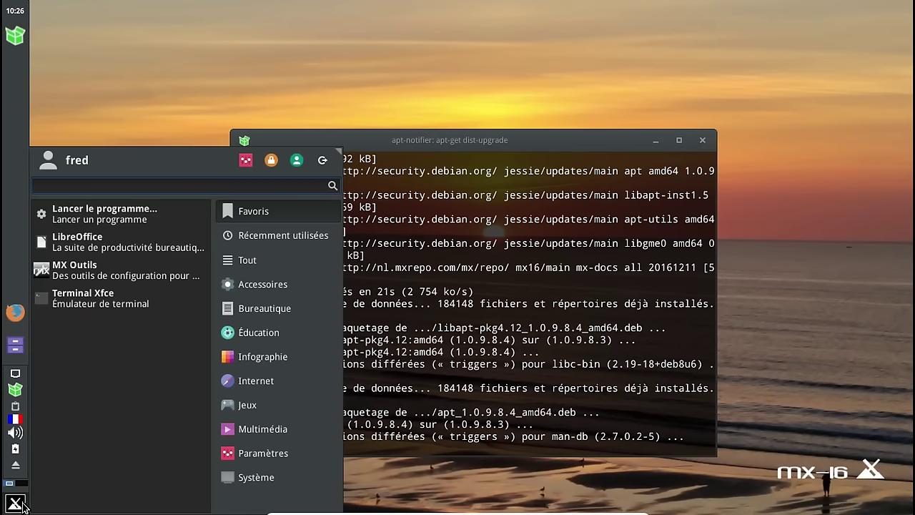
type("tac")
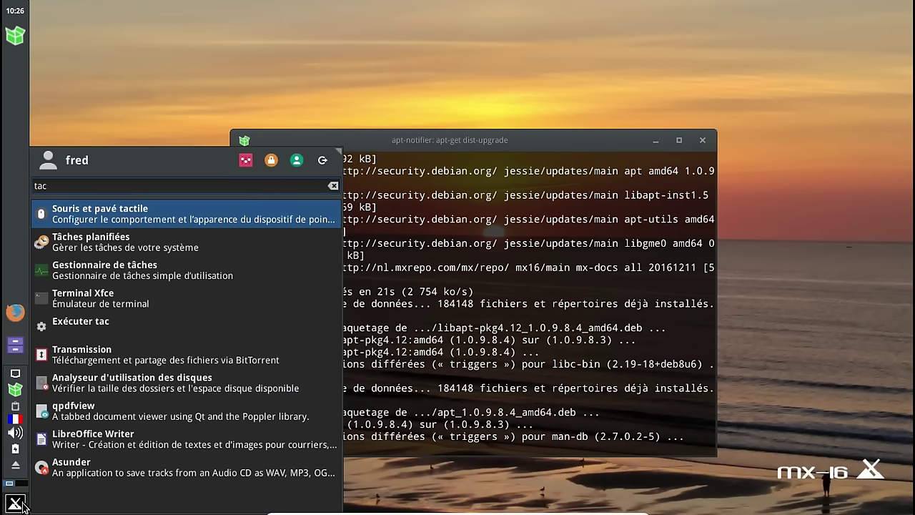
left_click(131, 281)
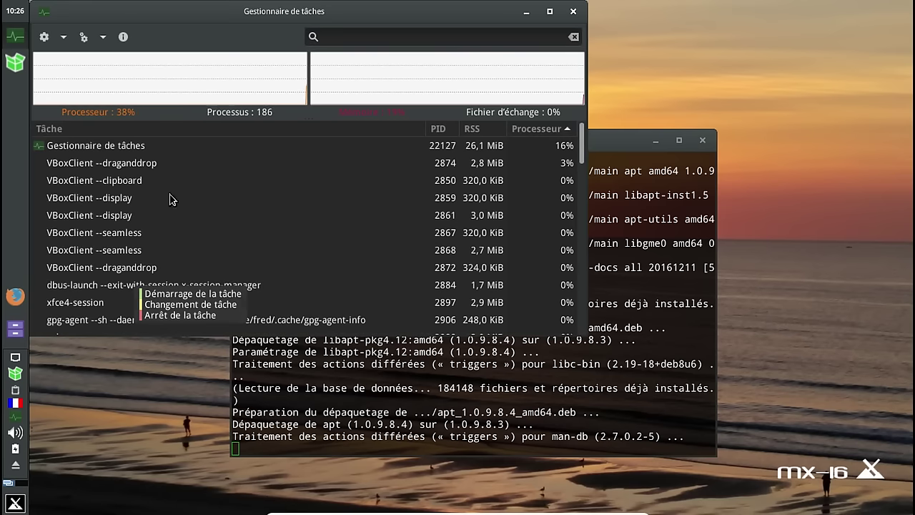
left_click(84, 37)
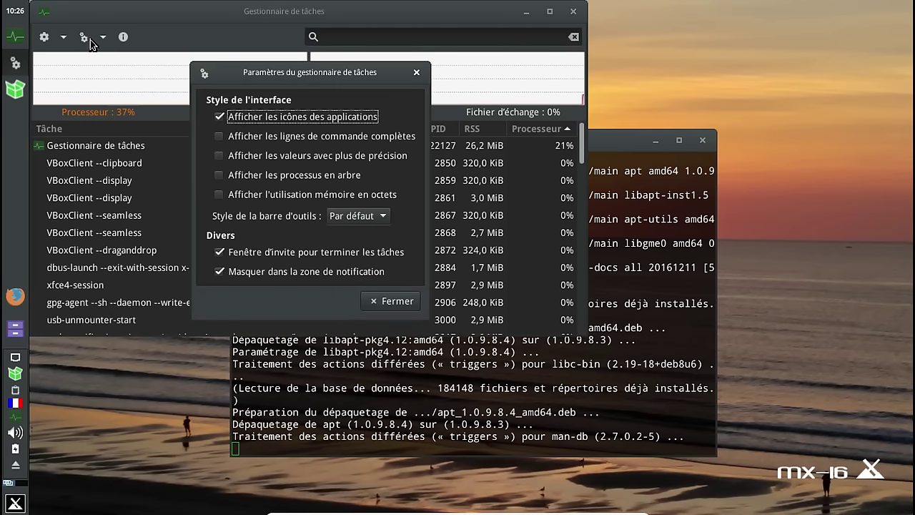
left_click(263, 194)
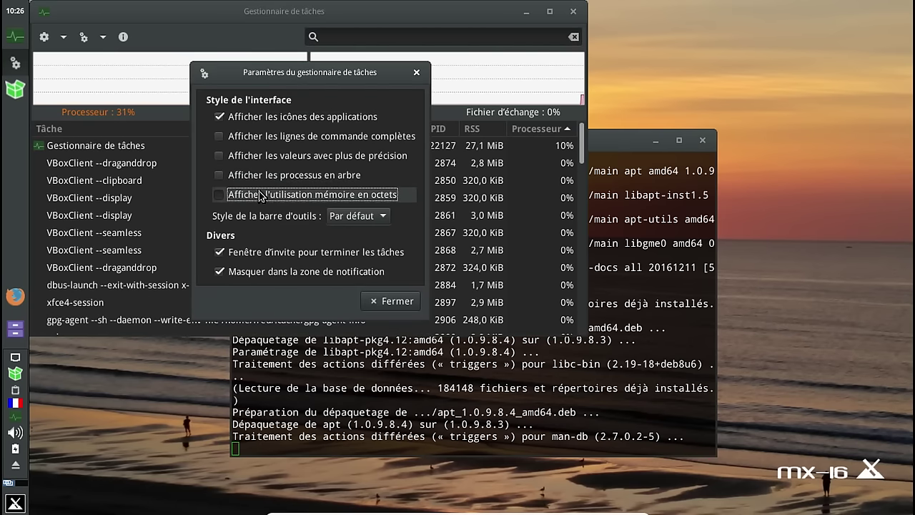
left_click(394, 301)
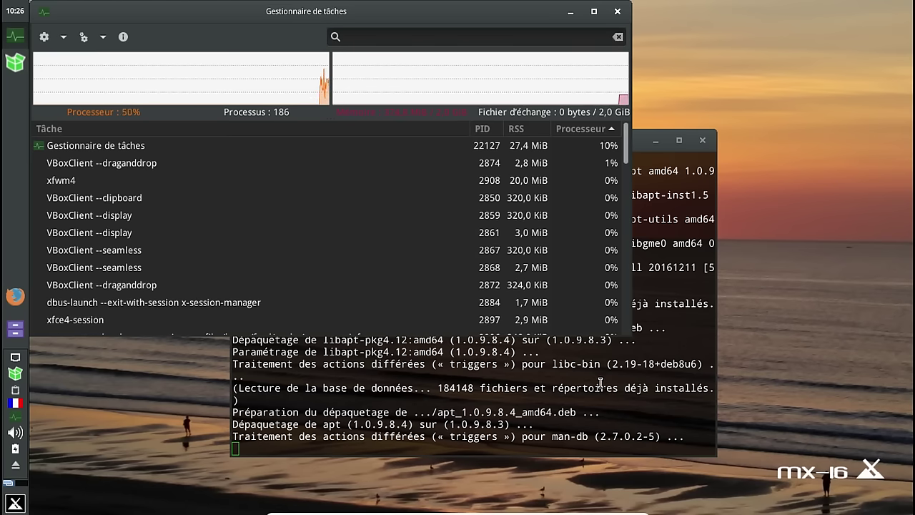
Step: Move the apt-get dist-upgrade terminal window away from the task manager and bring the task manager back to the front
left_click(601, 382)
left_click_drag(419, 141, 510, 175)
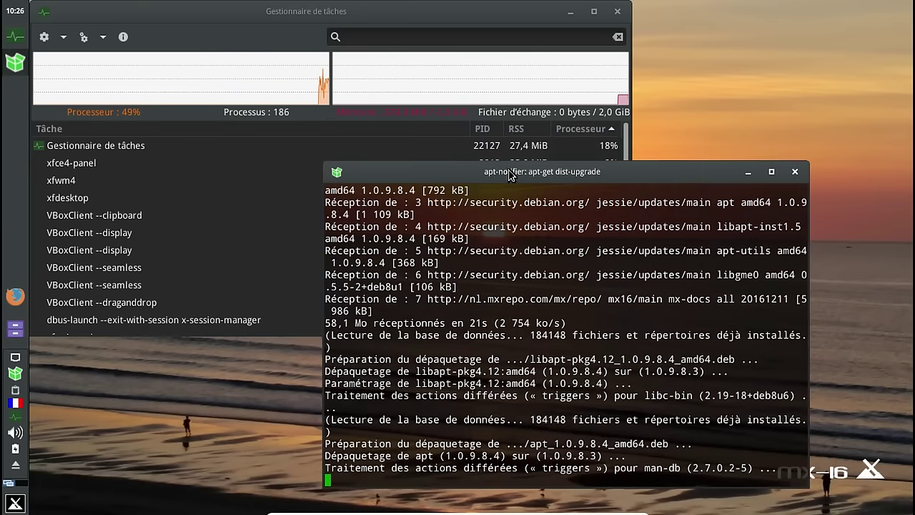
left_click(340, 152)
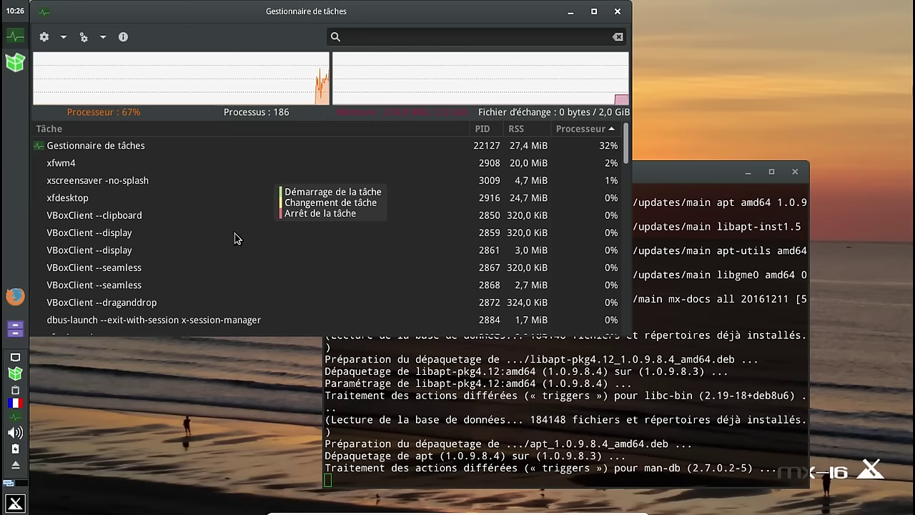
Step: Sort the task manager's processes alphabetically by task name and examine the list of running processes
left_click(146, 135)
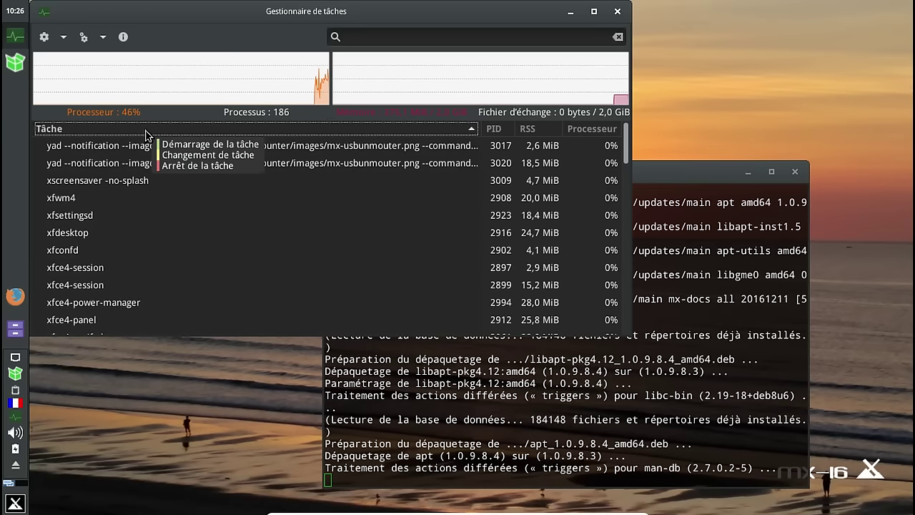
left_click(146, 131)
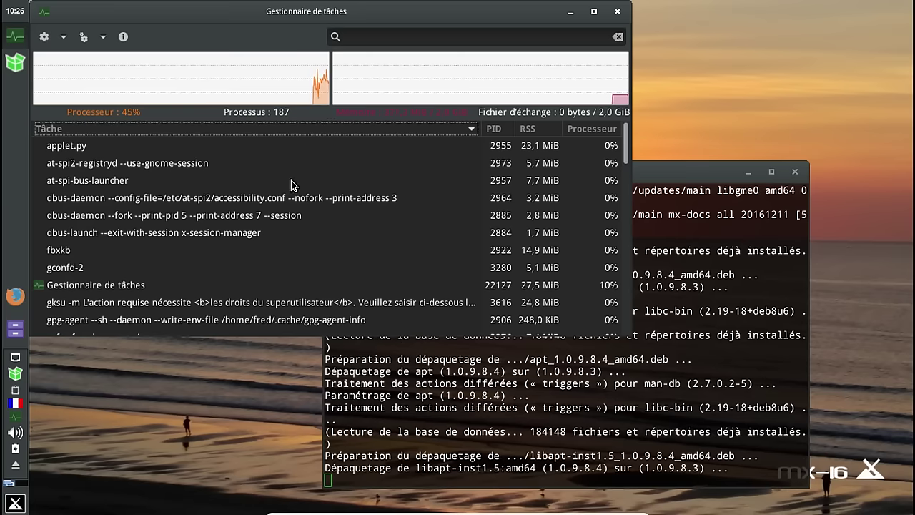
scroll(332, 211, "down", 10)
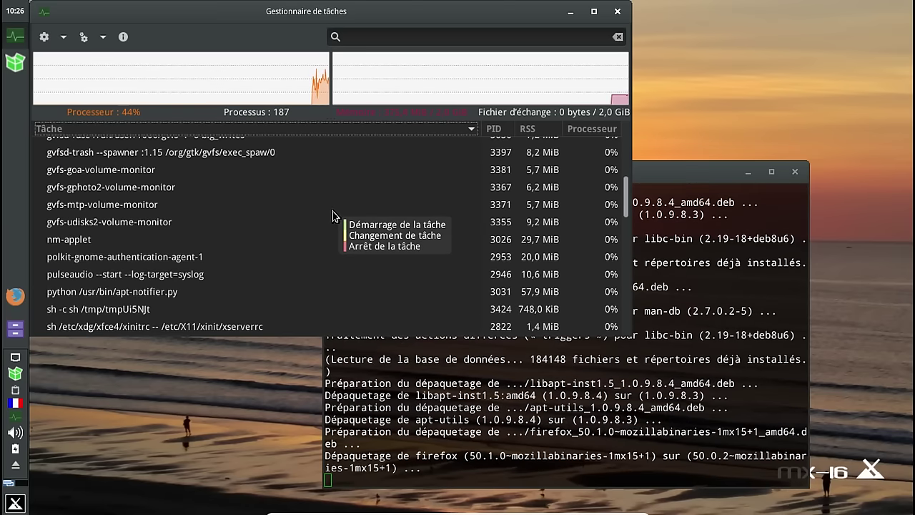
scroll(333, 211, "down", 2)
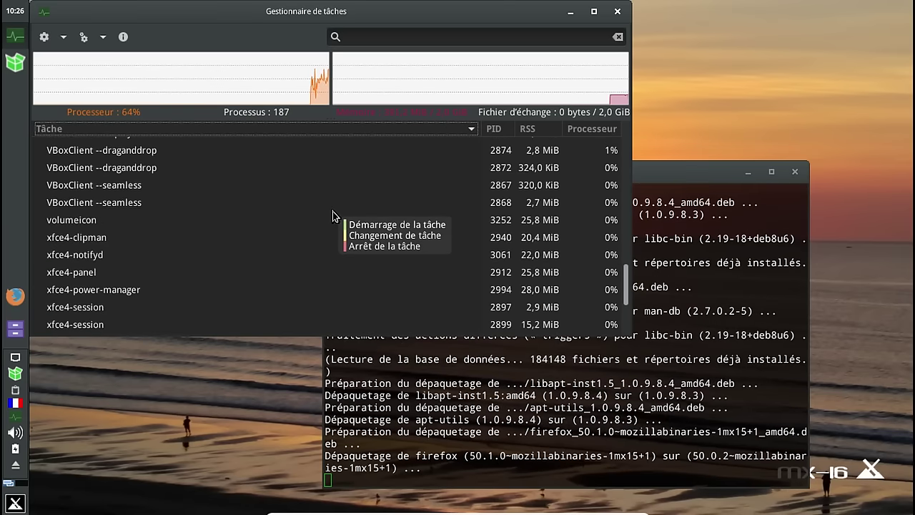
scroll(152, 323, "down", 2)
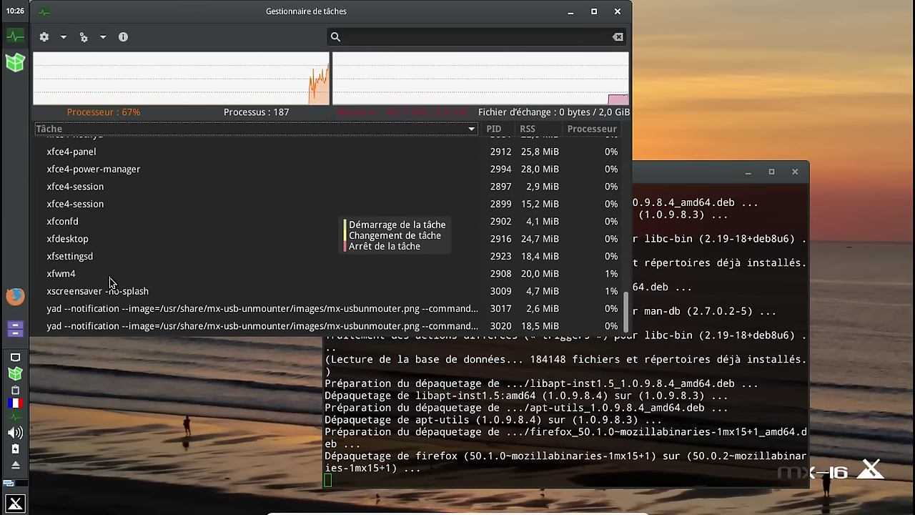
scroll(136, 275, "up", 2)
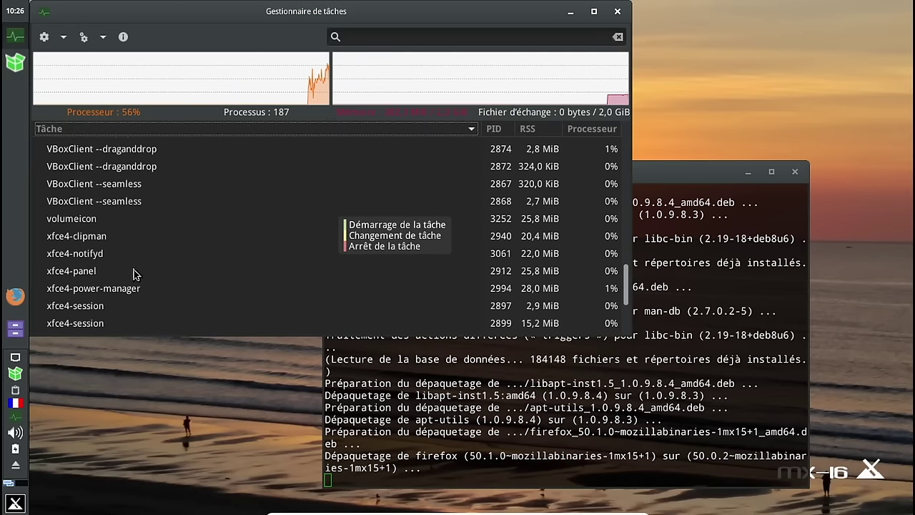
scroll(136, 275, "down", 3)
scroll(136, 274, "up", 2)
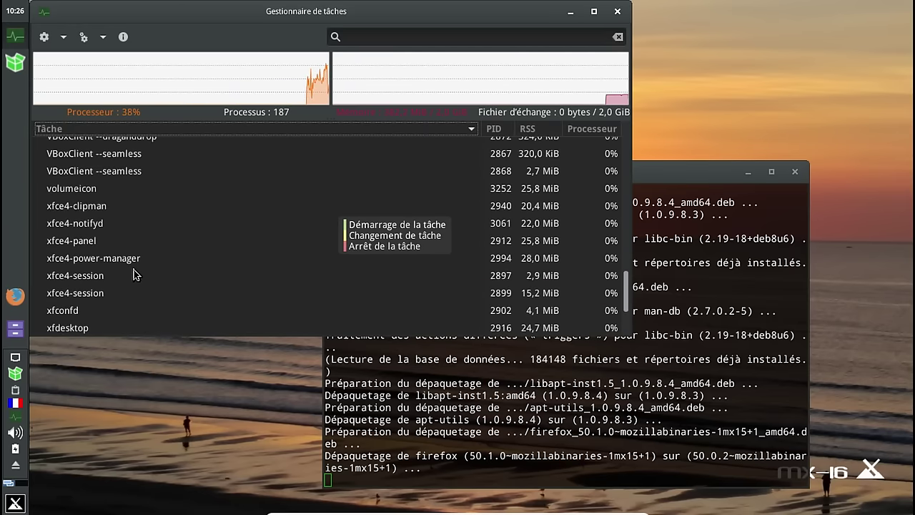
Step: Close the finished apt-get dist-upgrade terminal, the task manager and the Apt Notifier menu still open on the desktop
scroll(135, 274, "up", 4)
scroll(135, 275, "up", 10)
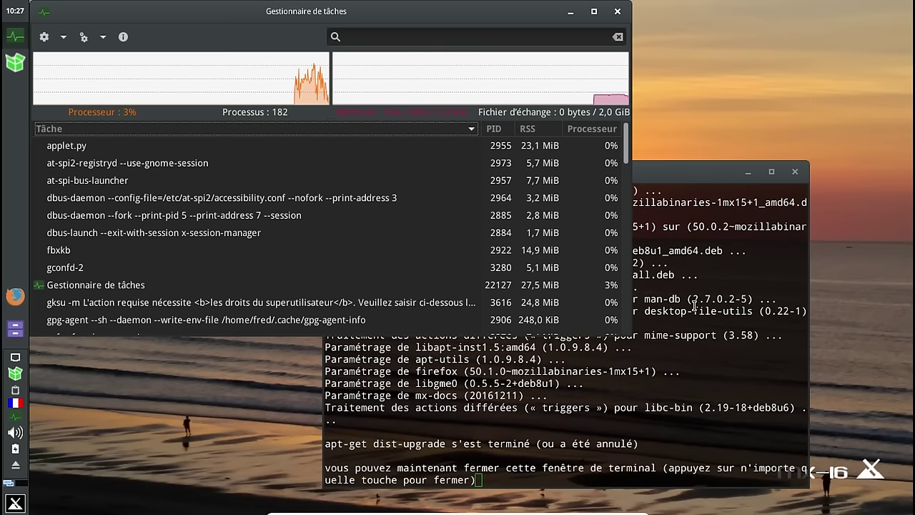
left_click(774, 344)
key("Return")
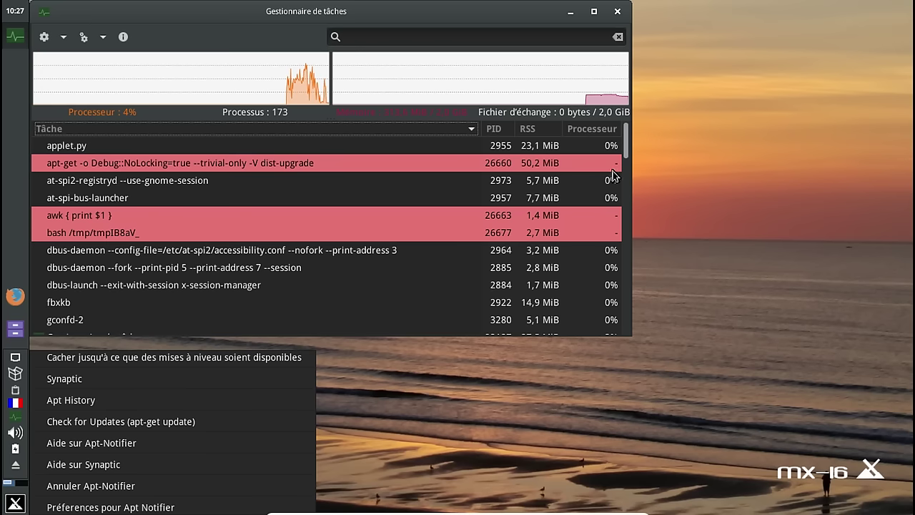
left_click(617, 13)
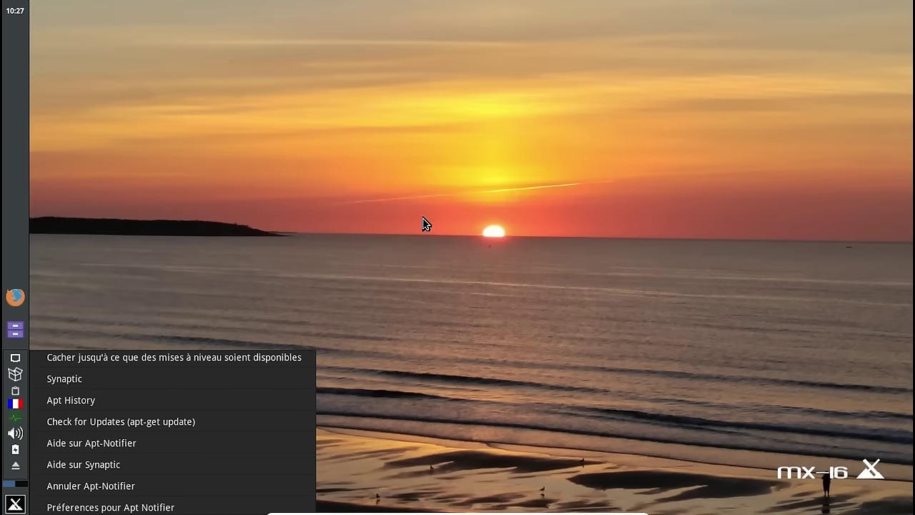
left_click(15, 375)
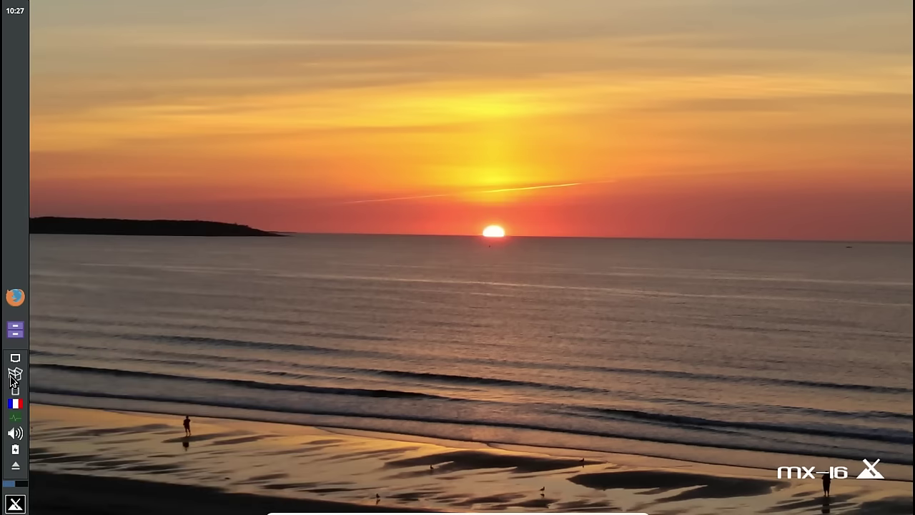
Step: Search the applications for "tac", open Gestionnaire de tâches to check the processes and memory use, and close it
left_click(15, 504)
type("tac")
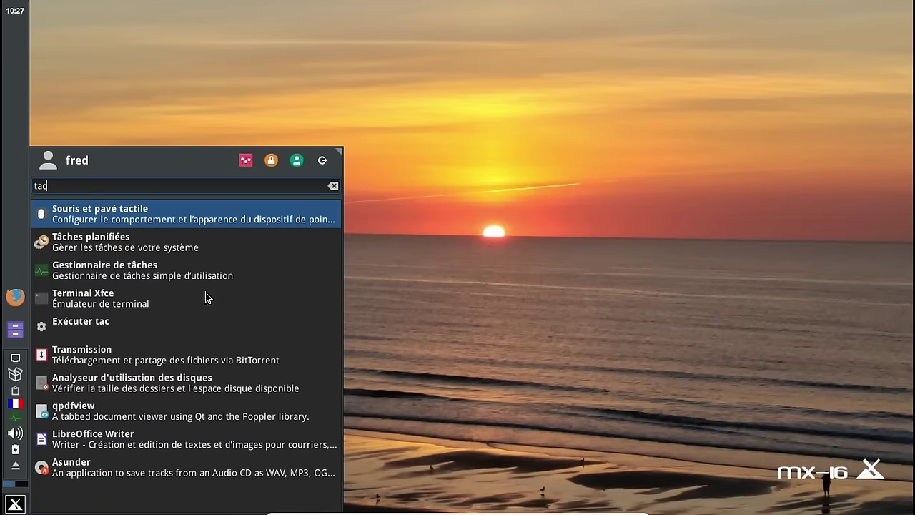
key("Down")
key("Down")
key("Return")
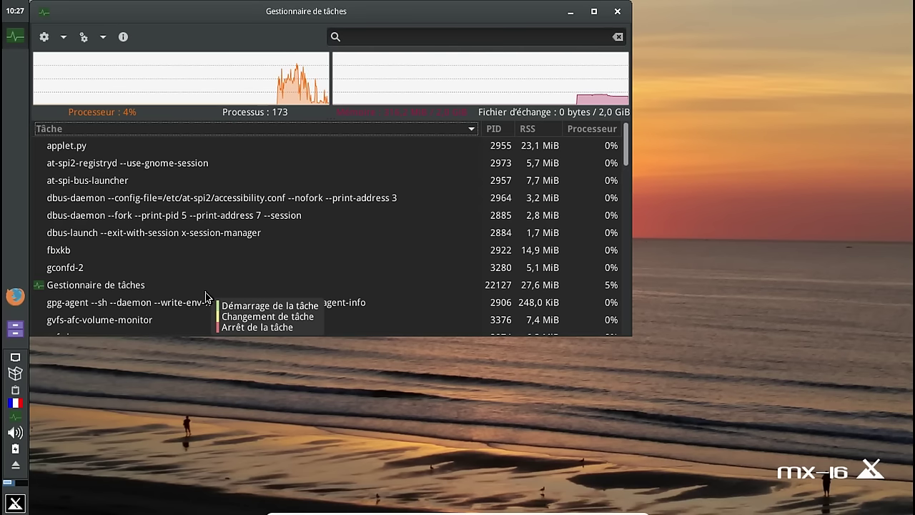
left_click(617, 12)
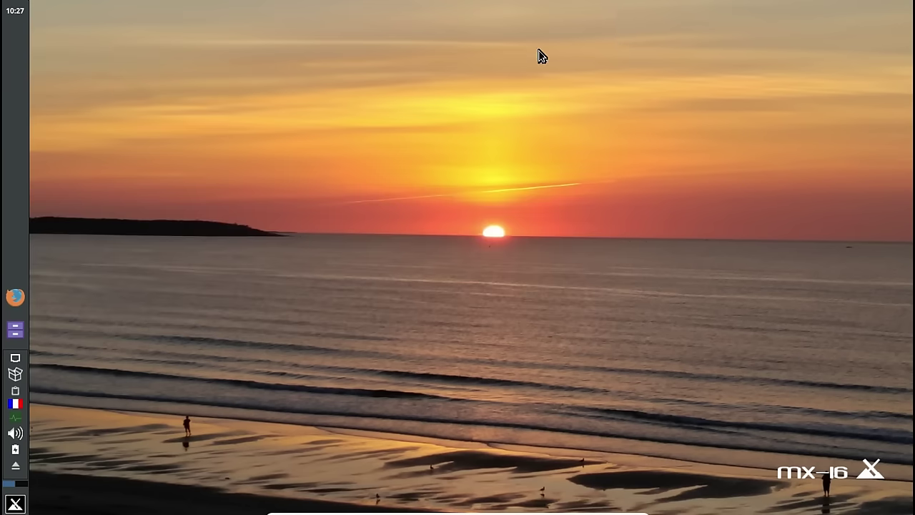
Step: Open Package Installer from MX Outils and dismiss the notice about permissions granted without a password
left_click(22, 508)
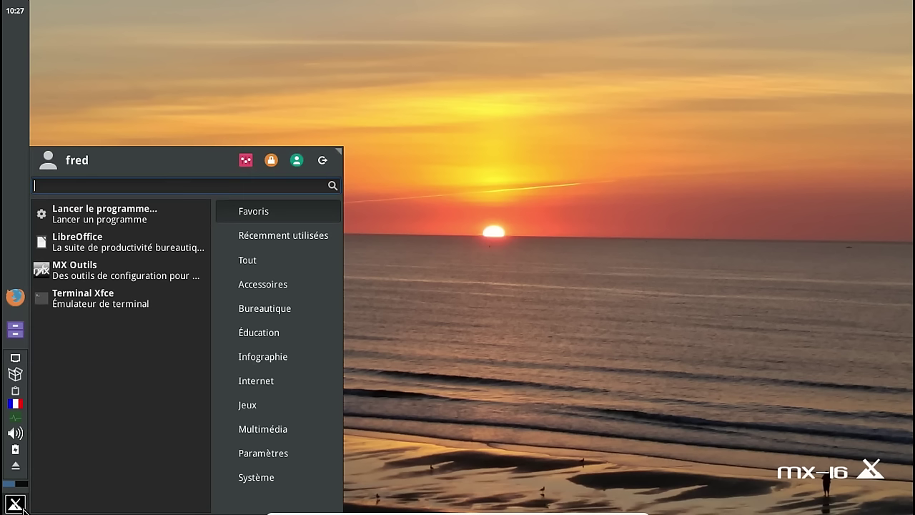
left_click(107, 267)
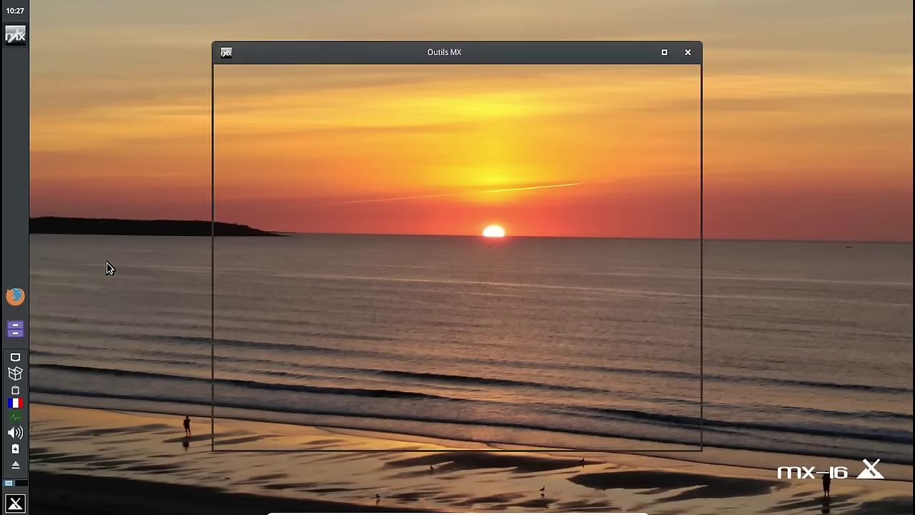
scroll(541, 230, "down", 3)
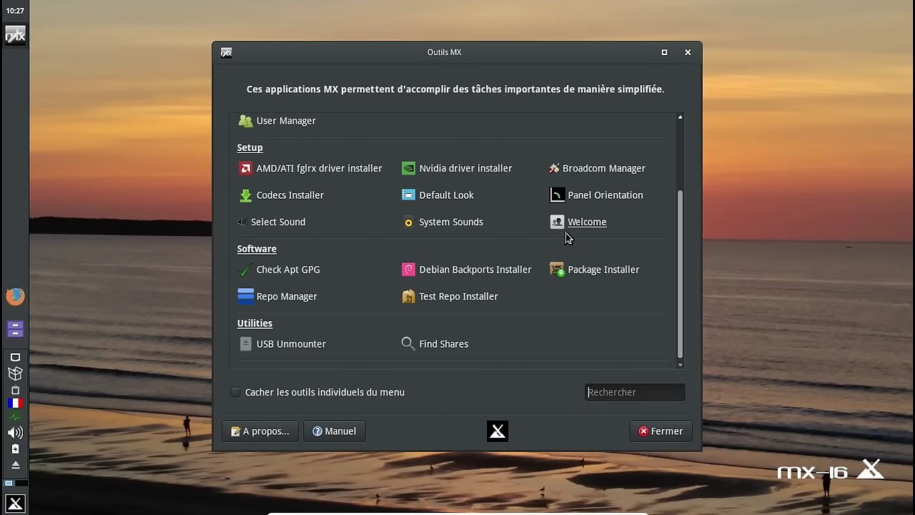
left_click(572, 274)
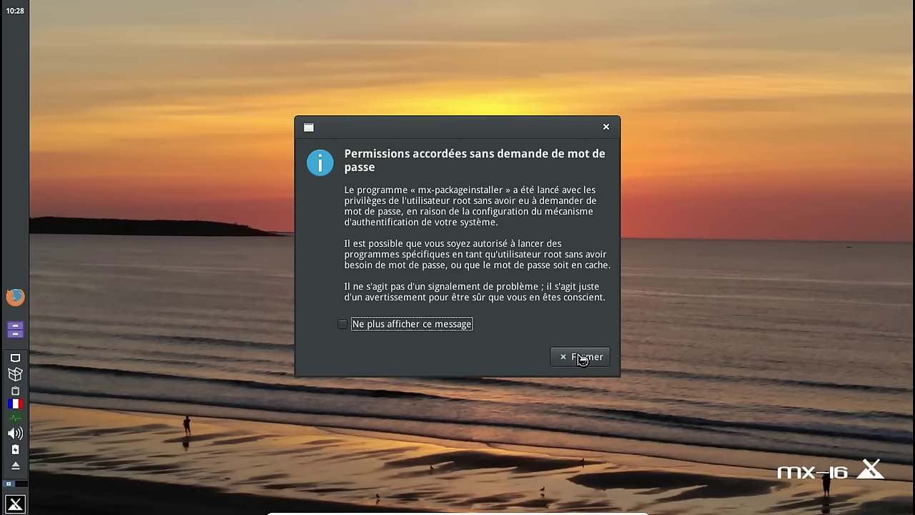
left_click(579, 356)
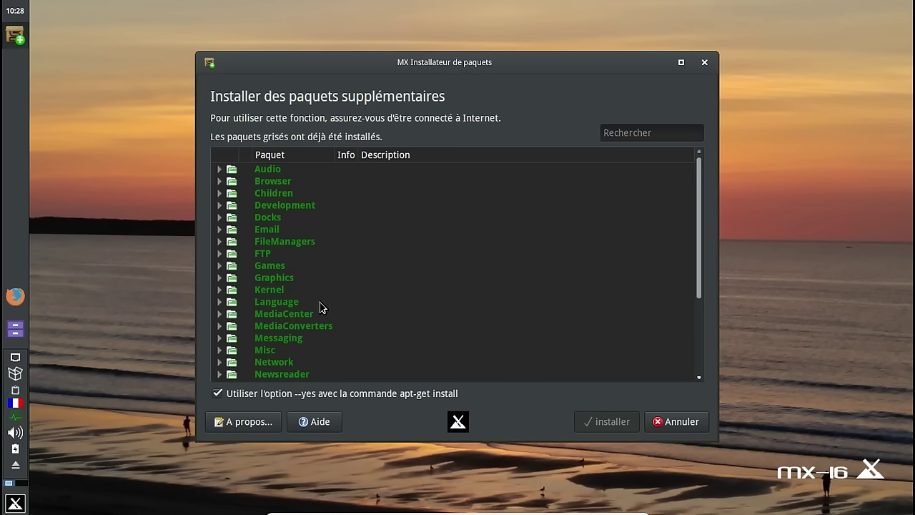
Step: Expand the Language category and mark the French, French_Firefox, French_LO_main and French_Thunderbird packages for installation
left_click(219, 304)
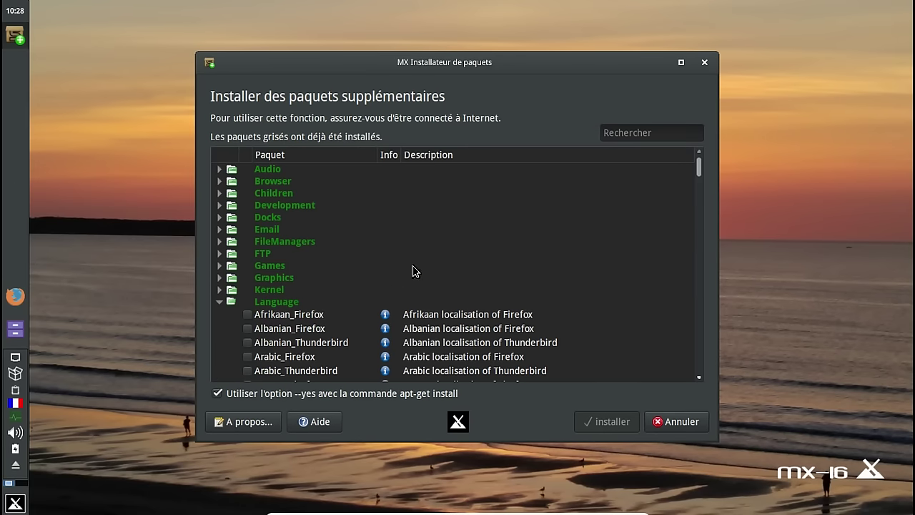
scroll(415, 270, "down", 15)
scroll(415, 270, "down", 4)
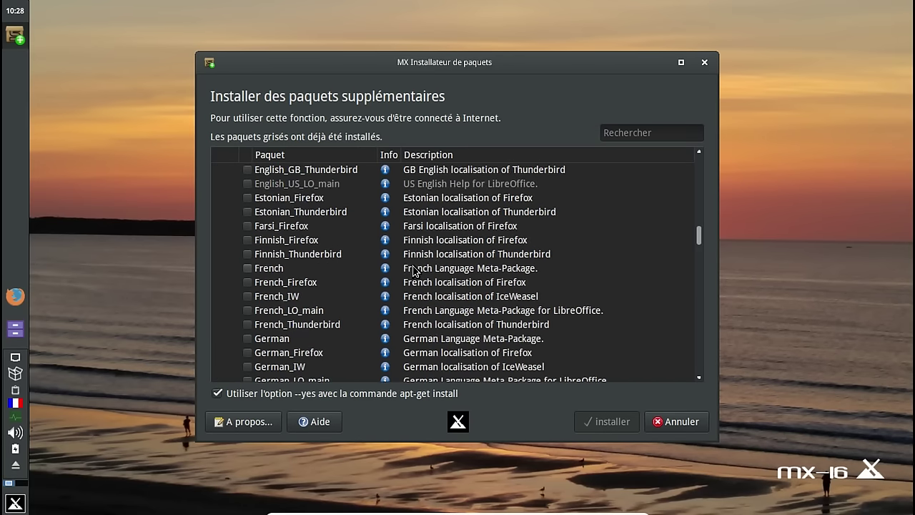
left_click(249, 269)
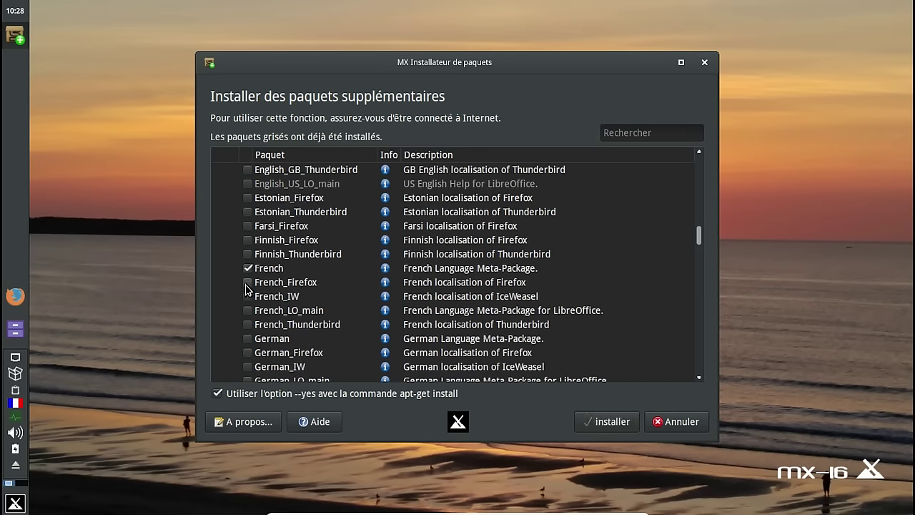
left_click(248, 282)
left_click(248, 310)
Step: Install the marked French language packages with the installation details shown, and quit the package installer
left_click(597, 422)
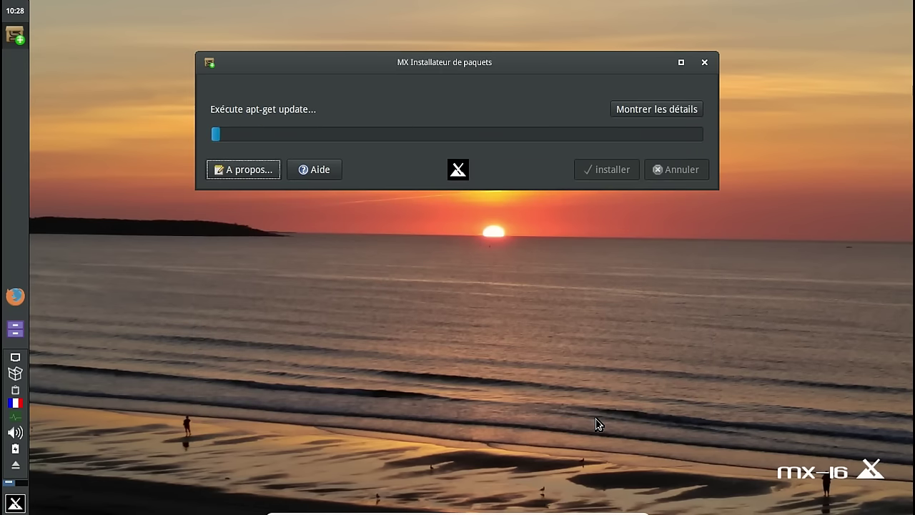
left_click(626, 111)
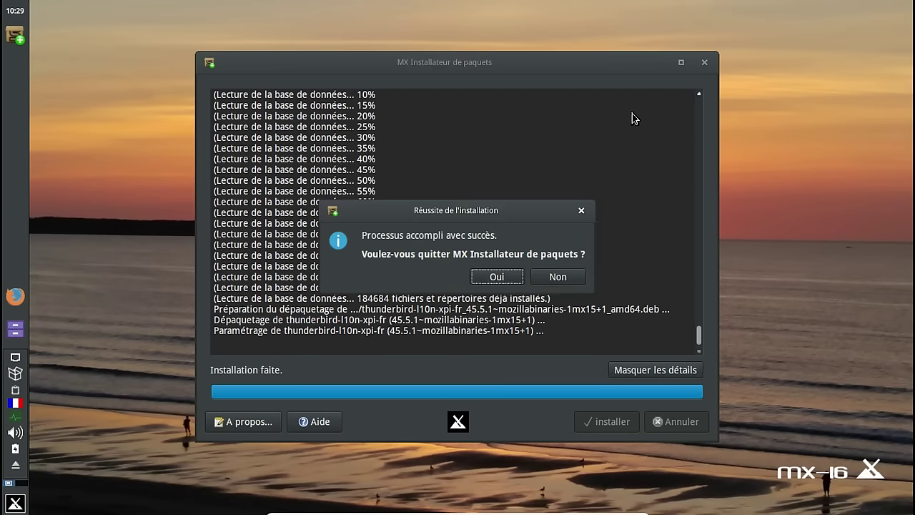
left_click(496, 276)
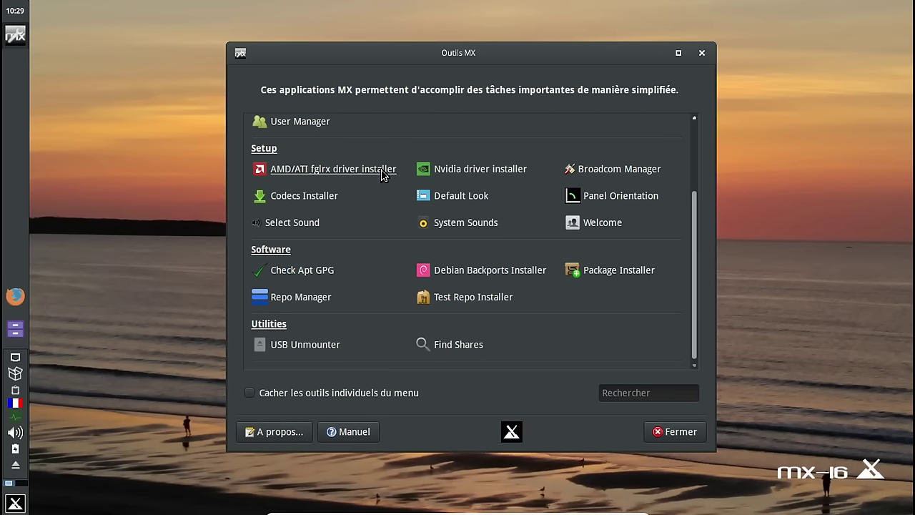
Step: Download and install the multimedia codecs with Codecs Installer, quit it and dismiss its permissions notice
left_click(325, 202)
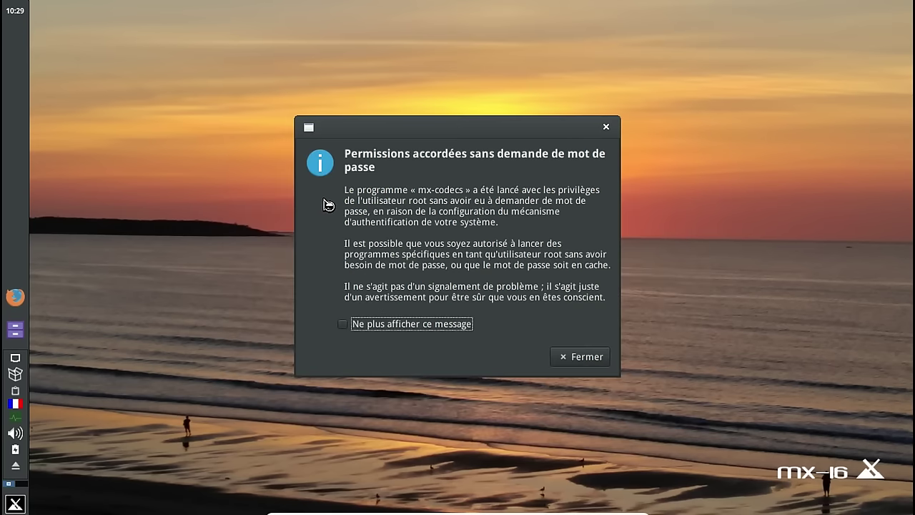
left_click(534, 340)
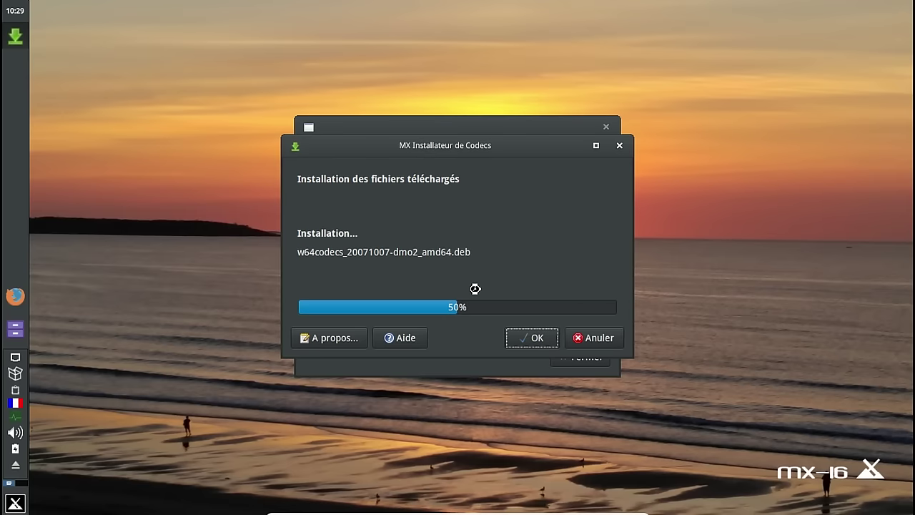
left_click(586, 271)
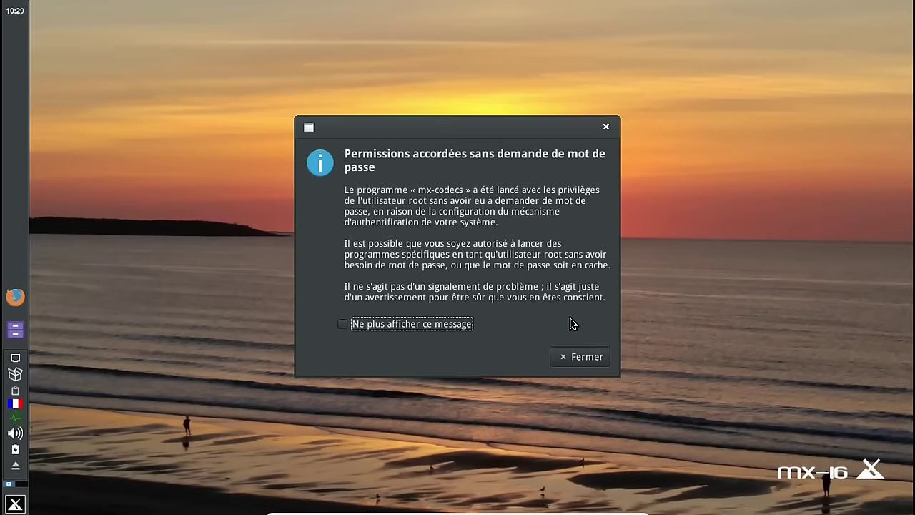
left_click(580, 356)
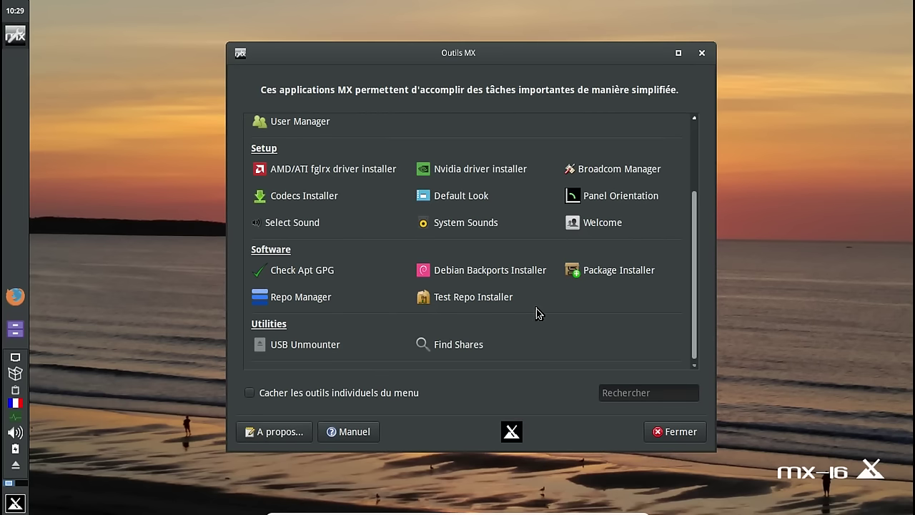
Step: Remove PepperFlash with Flash Manager, quit it, dismiss its permissions notice and close MX Outils
scroll(536, 308, "up", 1)
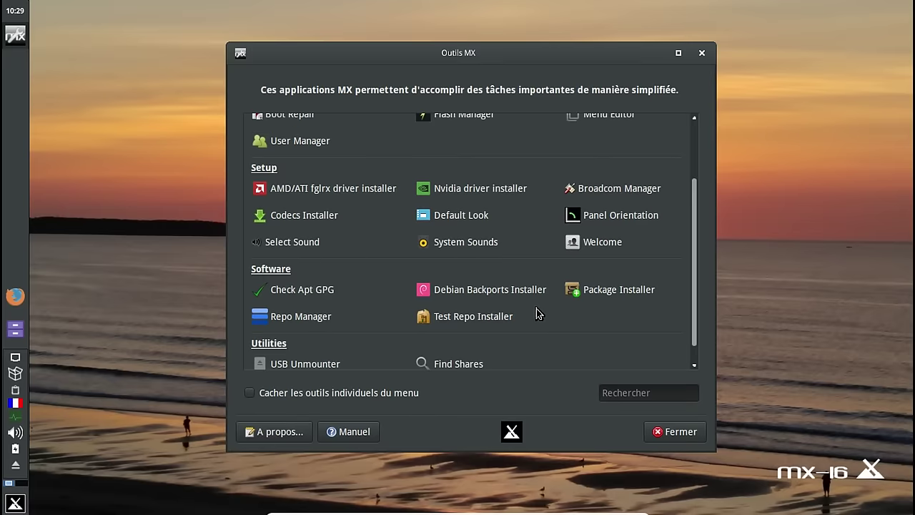
scroll(538, 314, "down", 1)
scroll(538, 313, "up", 5)
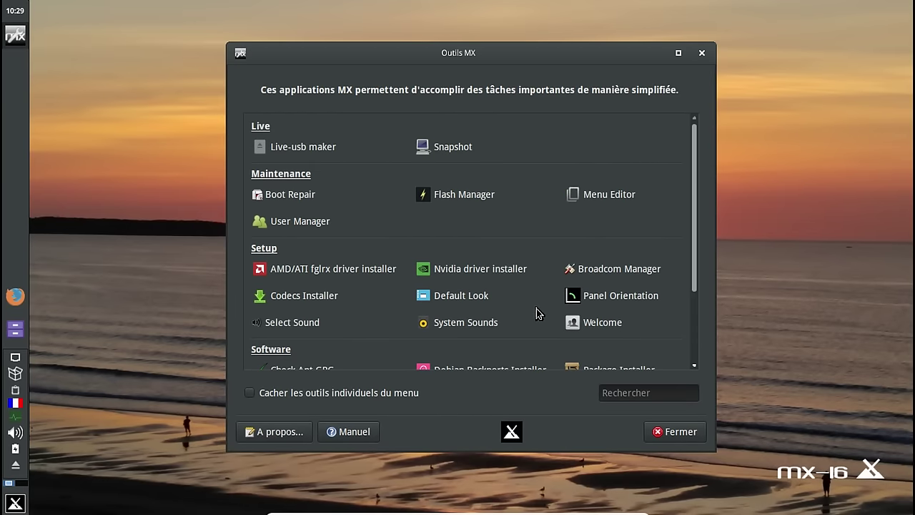
left_click(467, 196)
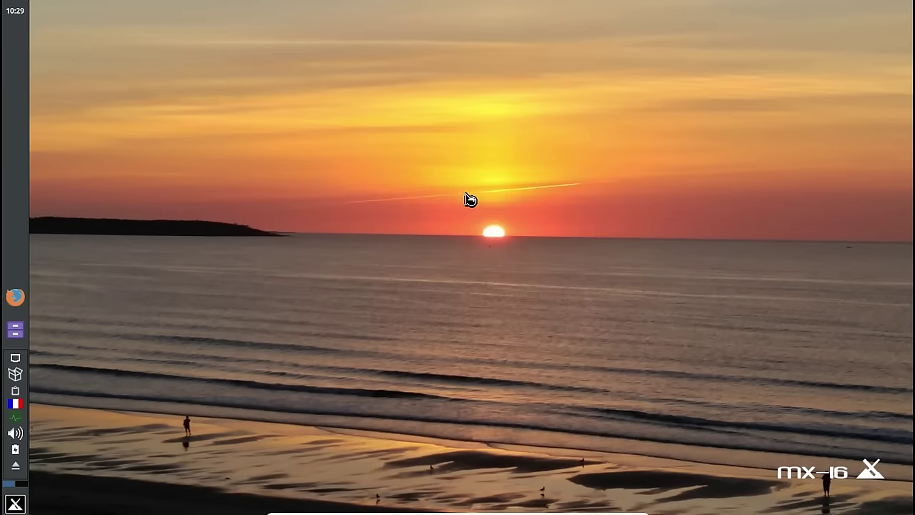
key("Escape")
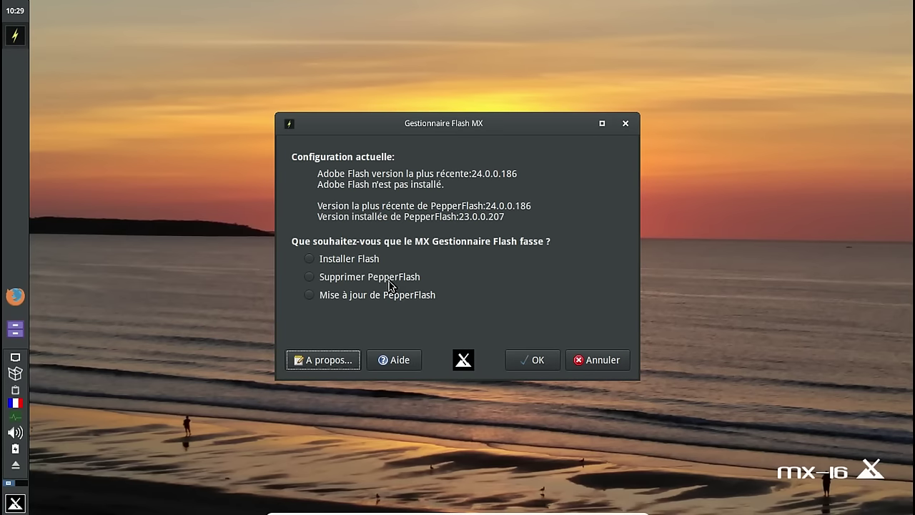
left_click(344, 281)
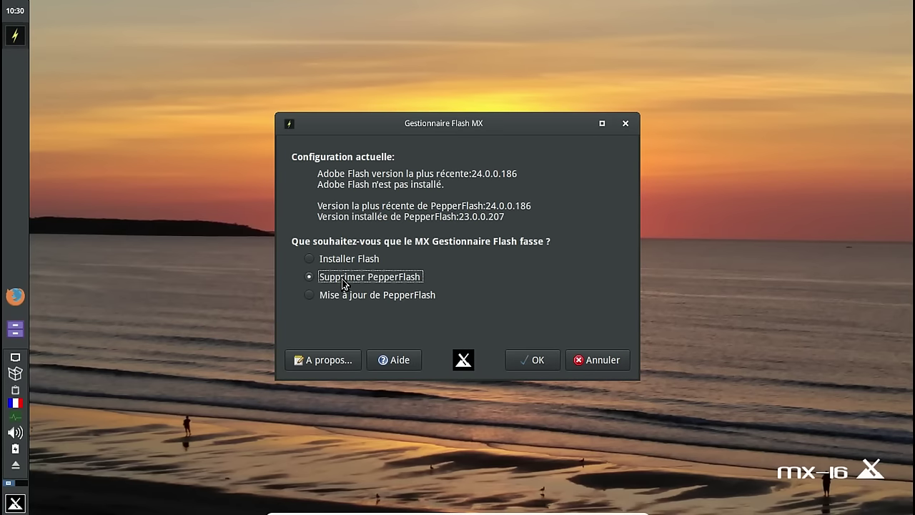
left_click(537, 363)
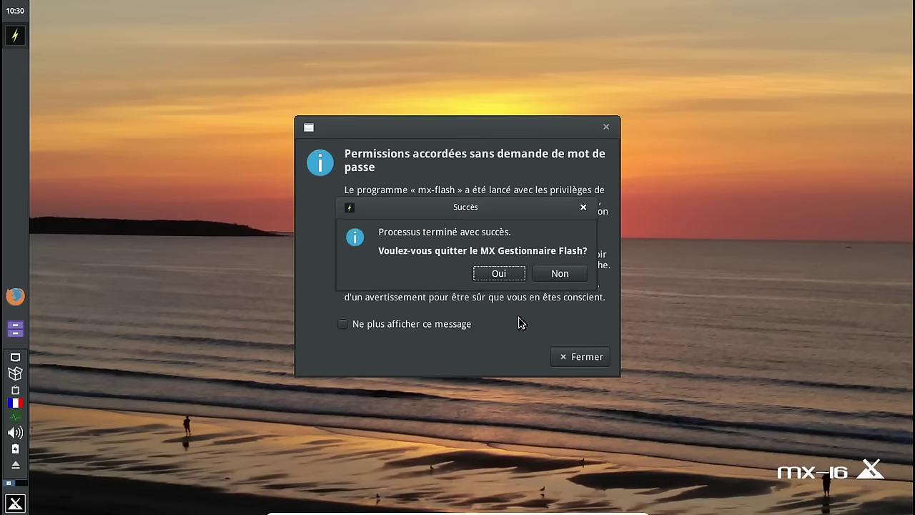
left_click(508, 272)
left_click(592, 362)
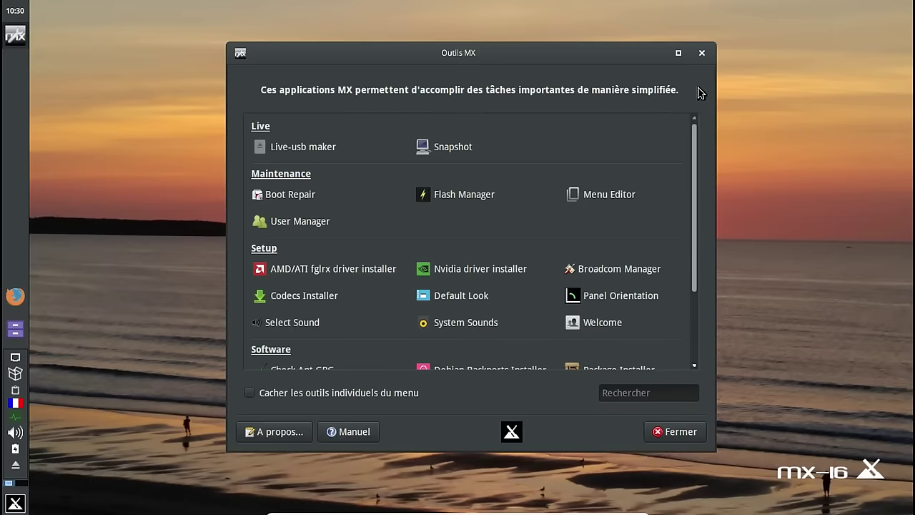
left_click(703, 56)
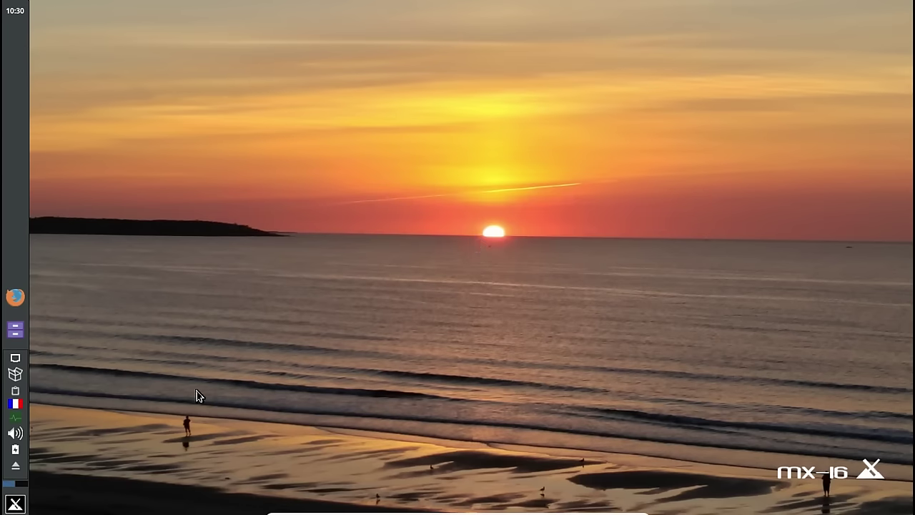
Step: Launch LibreOffice from the favourite applications and create a new Writer document
left_click(15, 504)
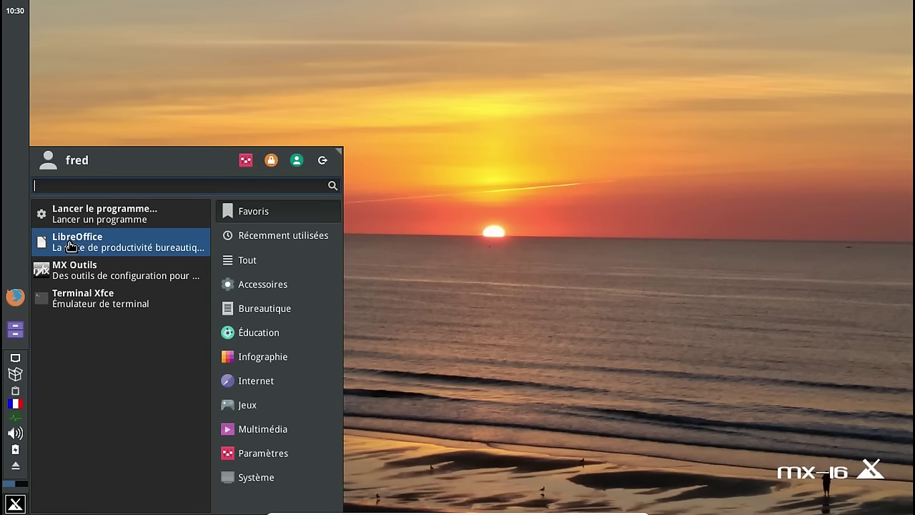
left_click(72, 246)
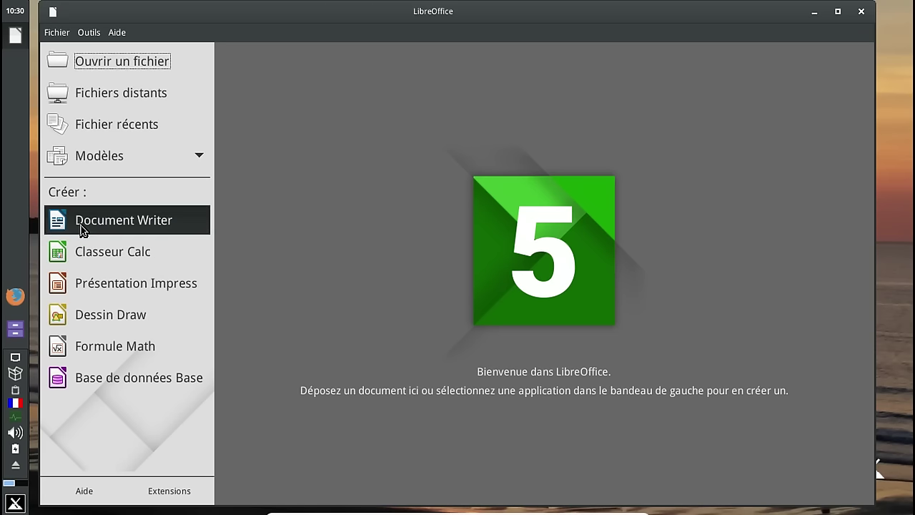
left_click(80, 227)
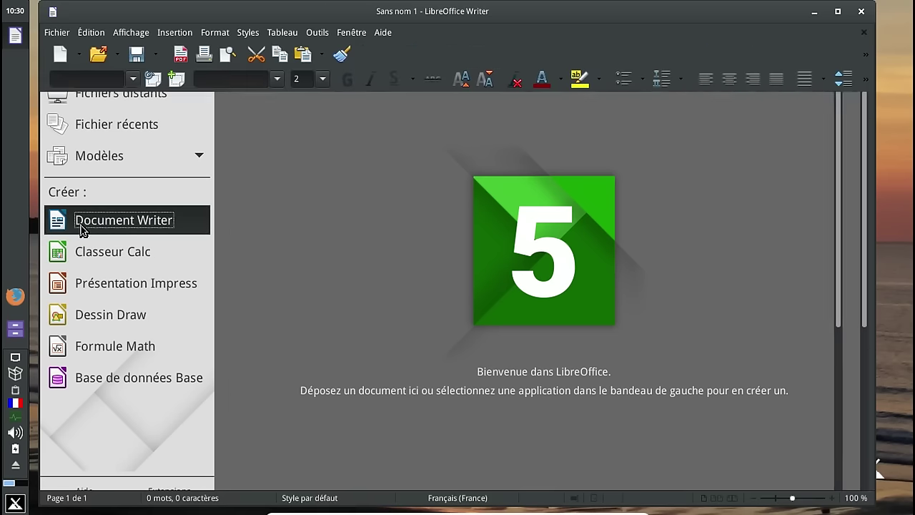